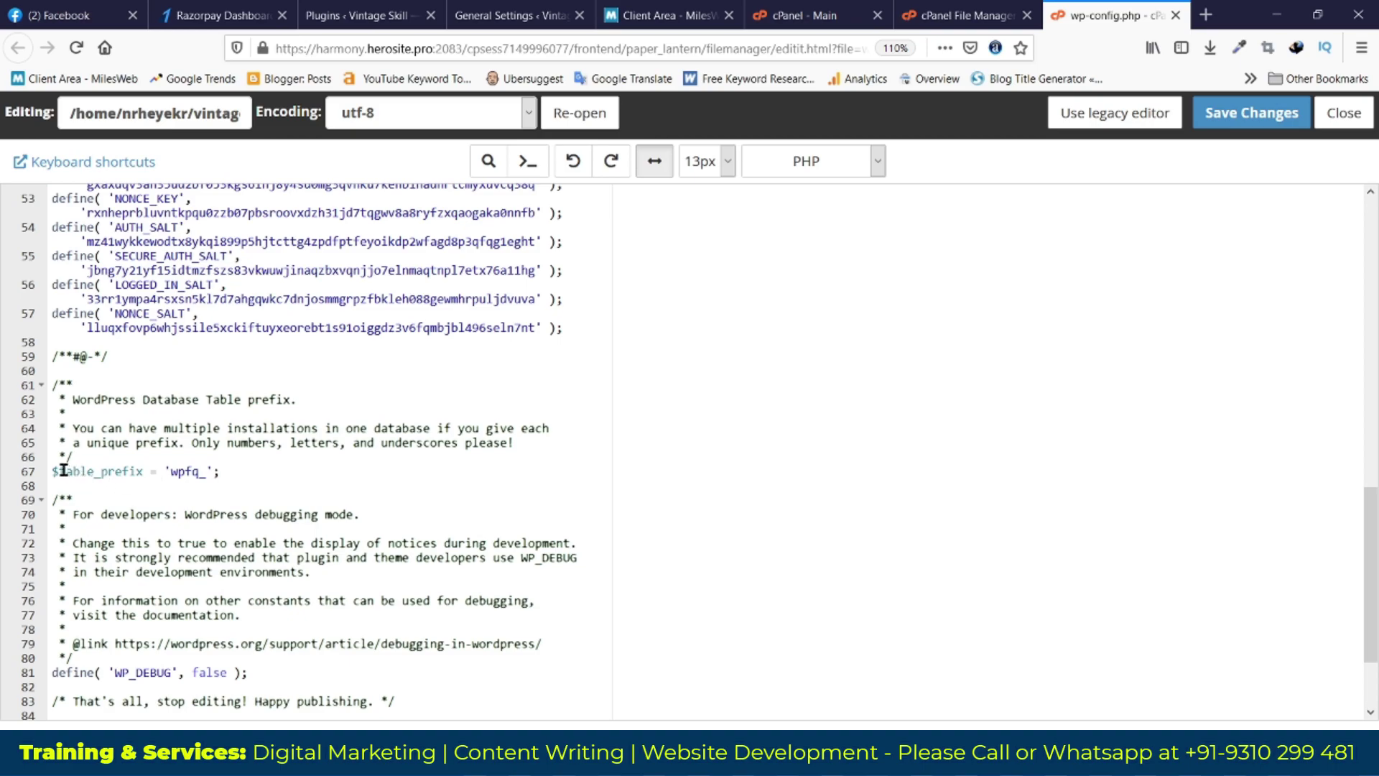
- Add a new line directly below the $table_prefix definition in wp-config.php
drag(260, 472, 230, 474)
click(58, 472)
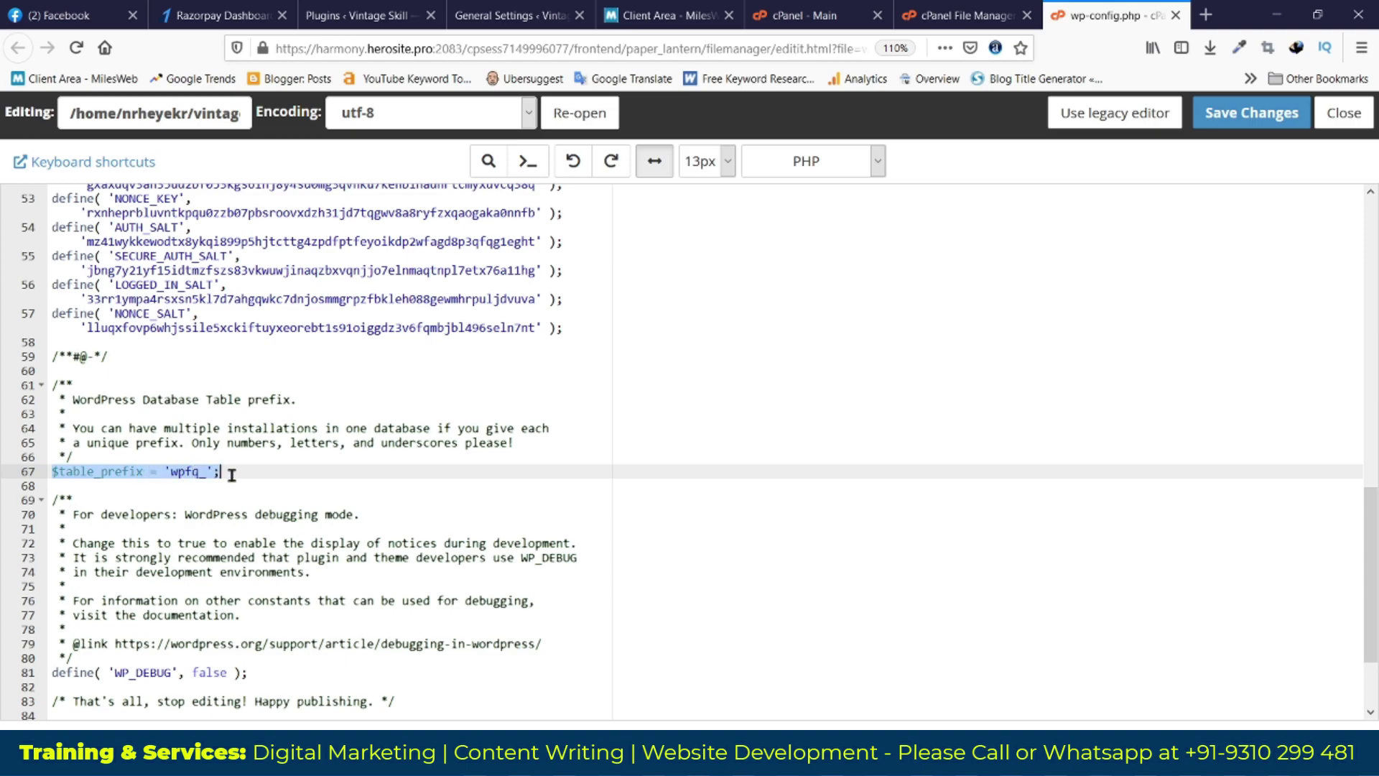
click(98, 474)
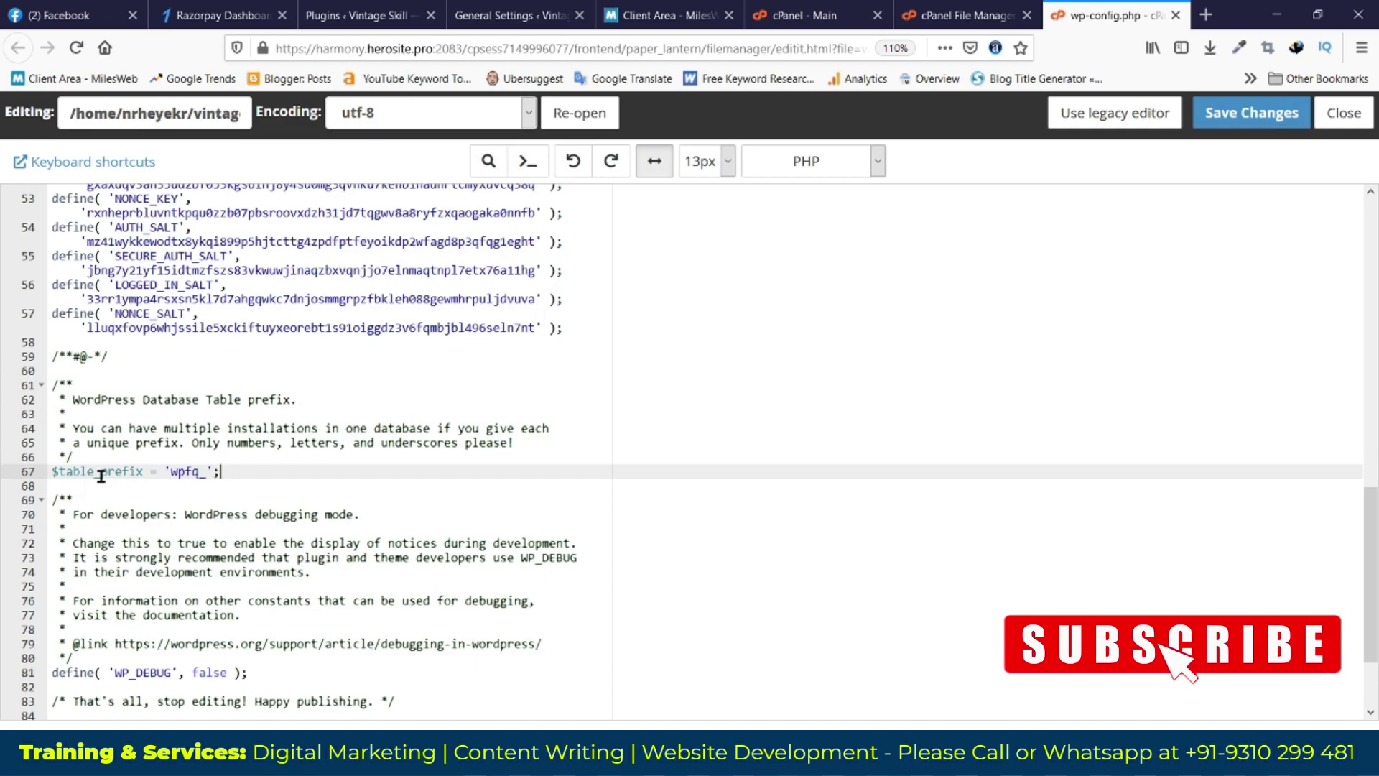
drag(171, 471, 207, 471)
click(233, 473)
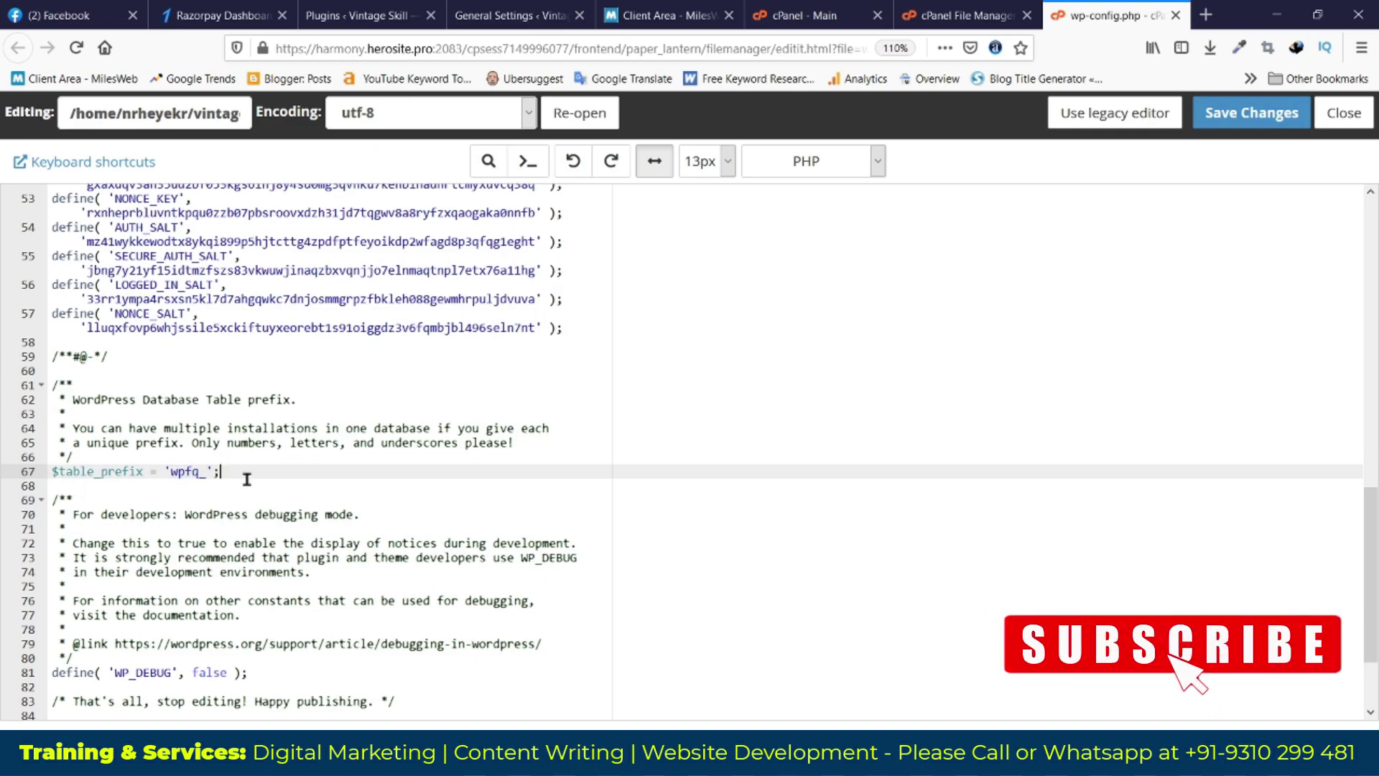
double_click(184, 472)
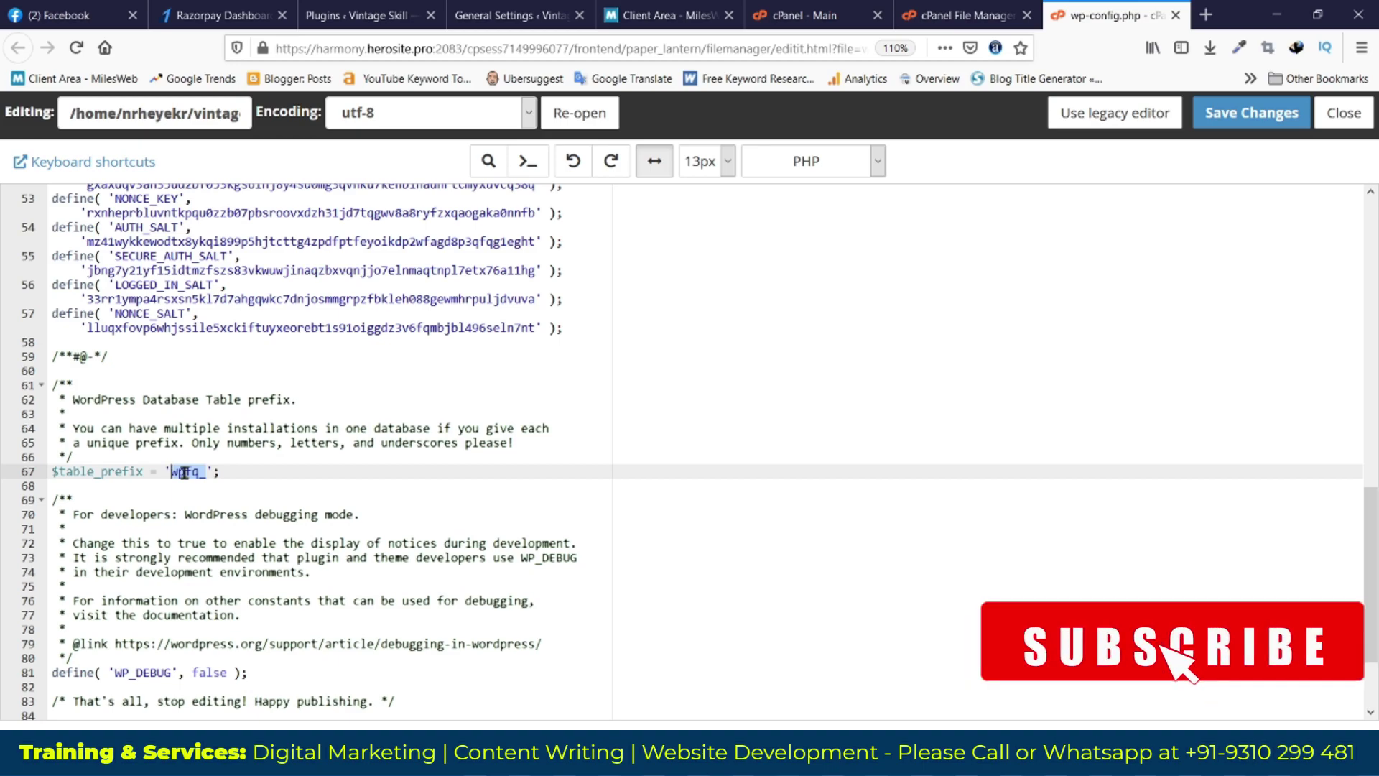
click(273, 471)
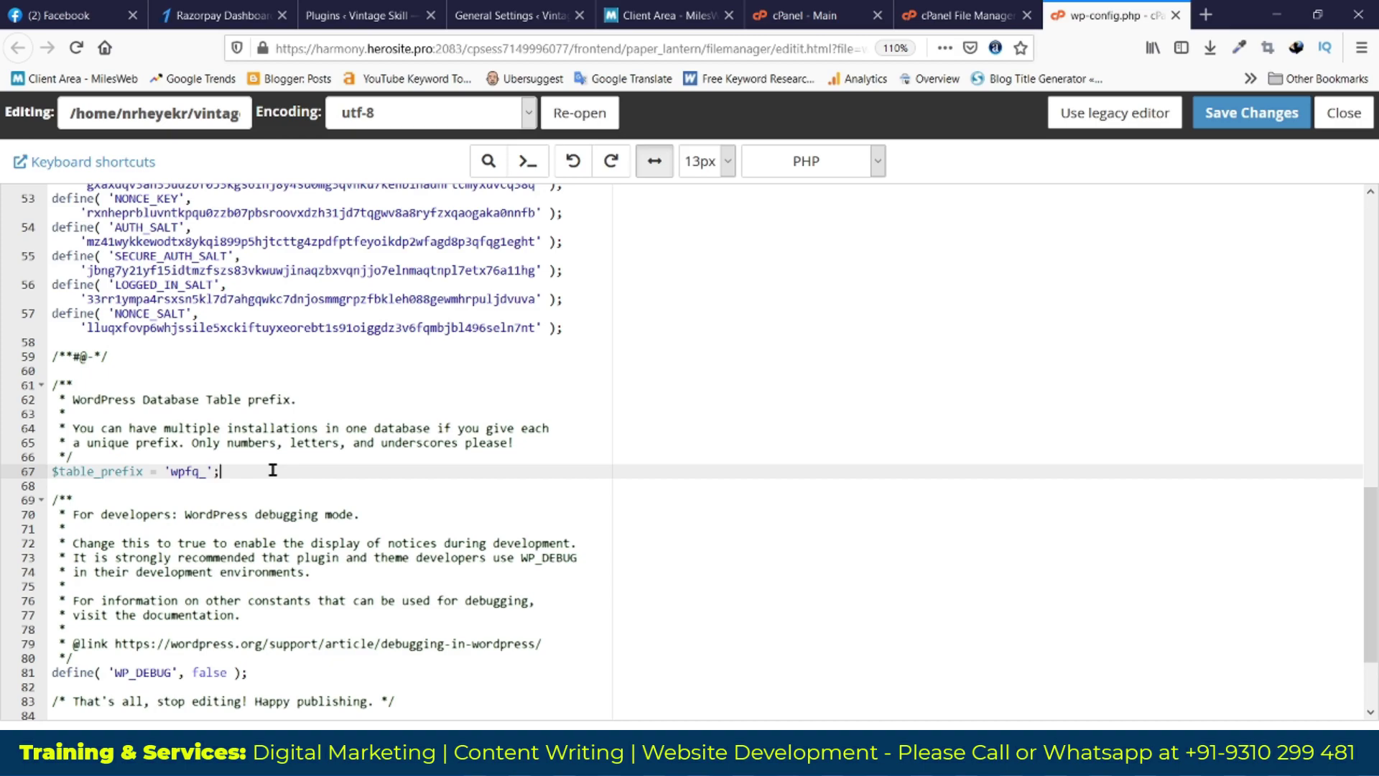
key(Return)
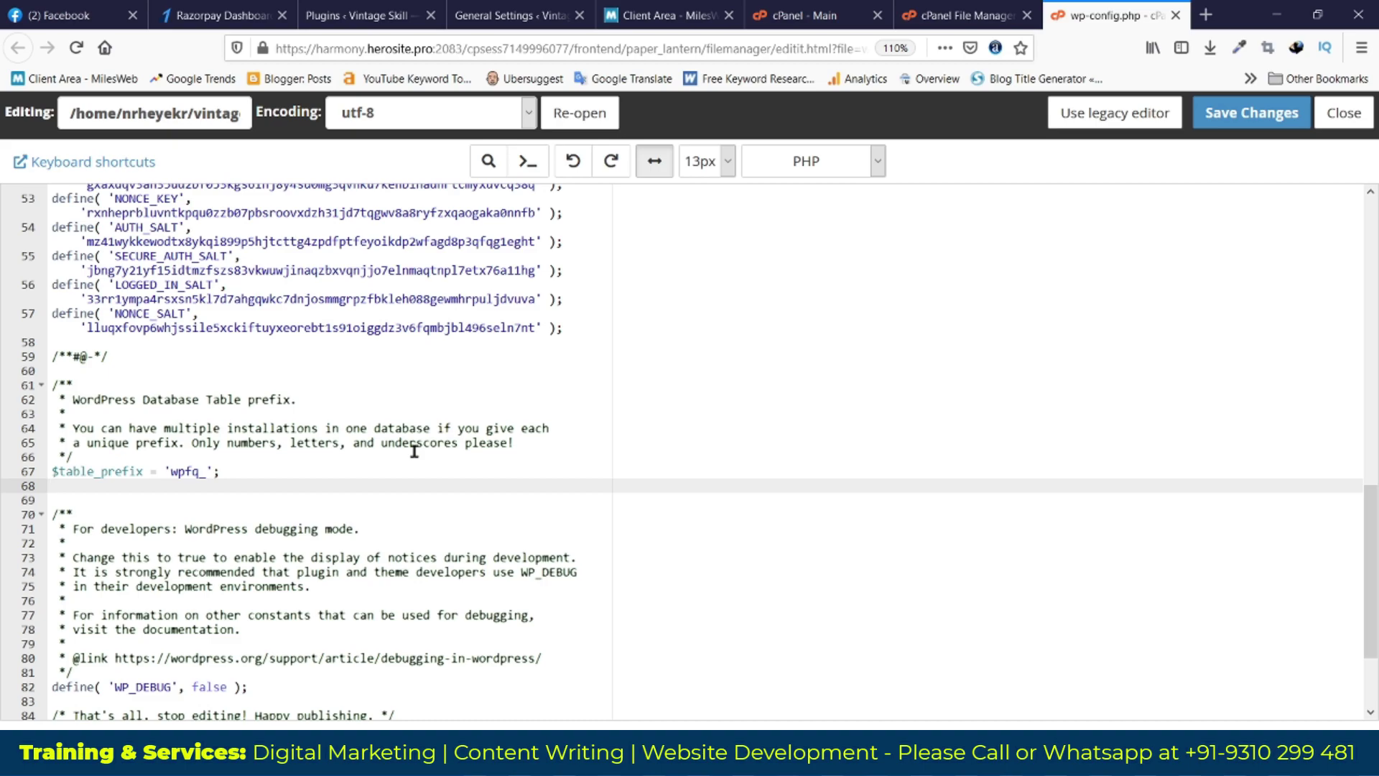
- Copy the Solution 1 code block from the PowerPoint slide and paste it below the $table_prefix line in wp-config.php
key(alt+Tab)
drag(678, 339, 977, 581)
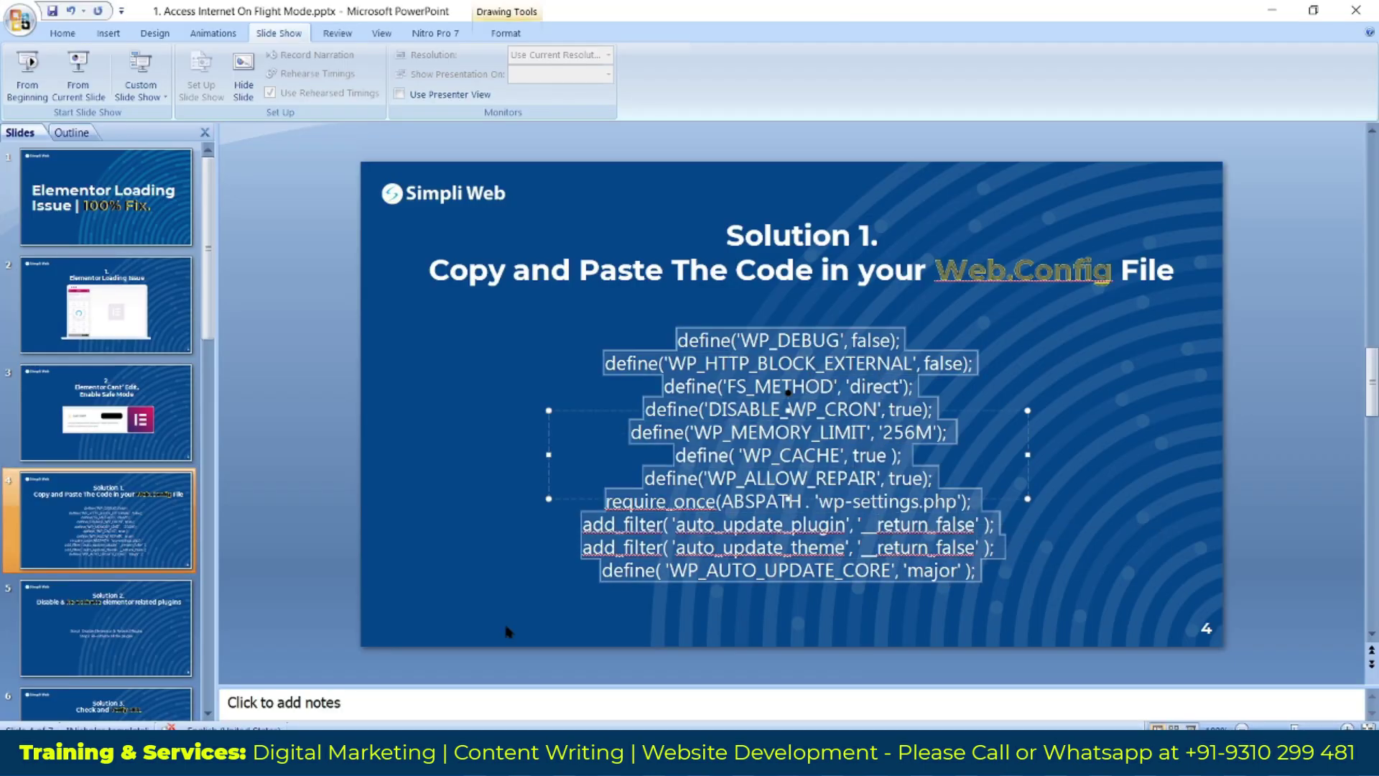
key(alt+Tab)
key(alt+Tab)
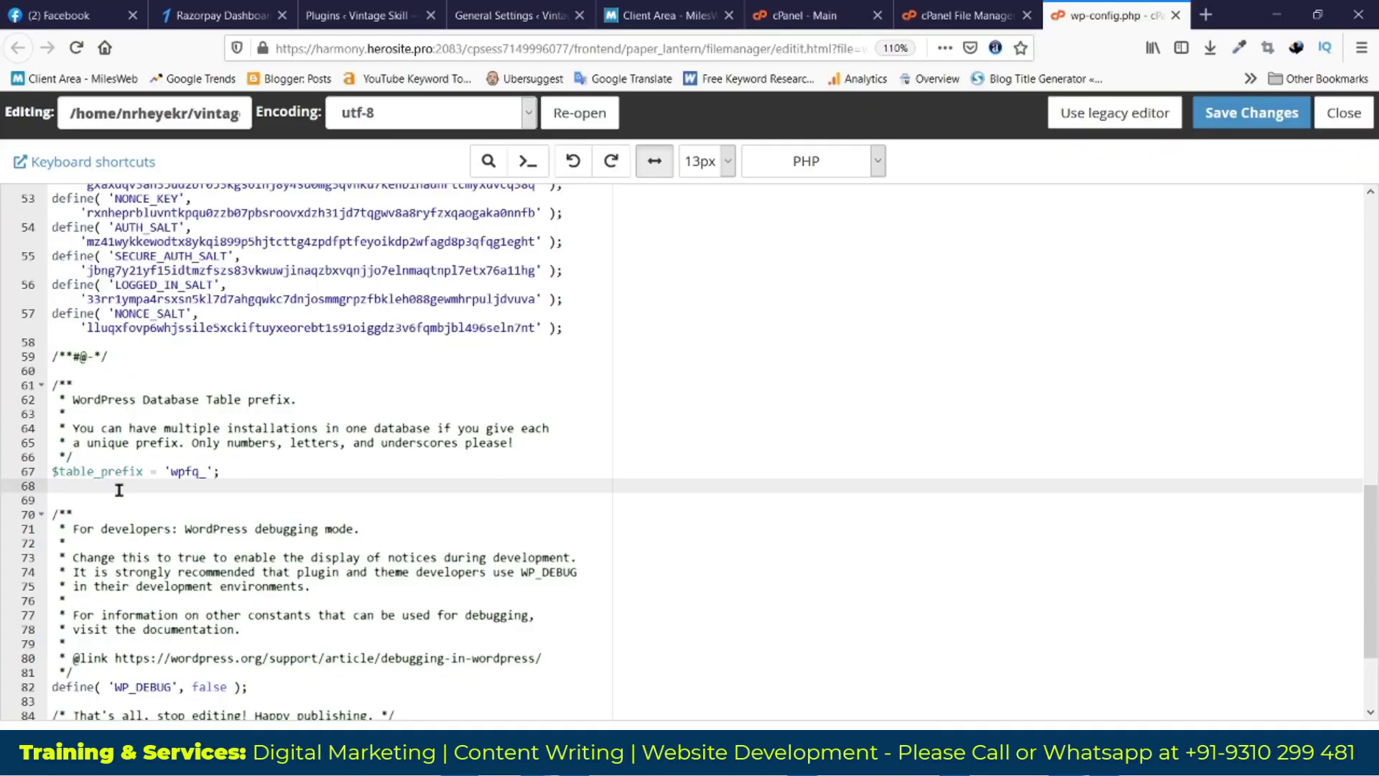
text(define('WP_DEBUG', false); define('WP_HTTP_BLOCK_EXTERNAL', false); define('FS_METHOD', 'direct'); define('DISABLE_WP_CRON', true); define('WP_MEMORY_LIMIT', '256M'); define( 'WP_CACHE', true ); define('WP_ALLOW_REPAIR', true); require_once(ABSPATH . 'wp-settings.php'); add_filter( 'auto_update_plugin', '__return_false' ); add_filter( 'auto_update_theme', '__return_false' ); define( 'WP_AUTO_UPDATE_CORE', 'major' );)
- Copy and delete the inserted block from WP_DEBUG to WP_AUTO_UPDATE_CORE, and paste it back in the same place
drag(345, 644, 53, 501)
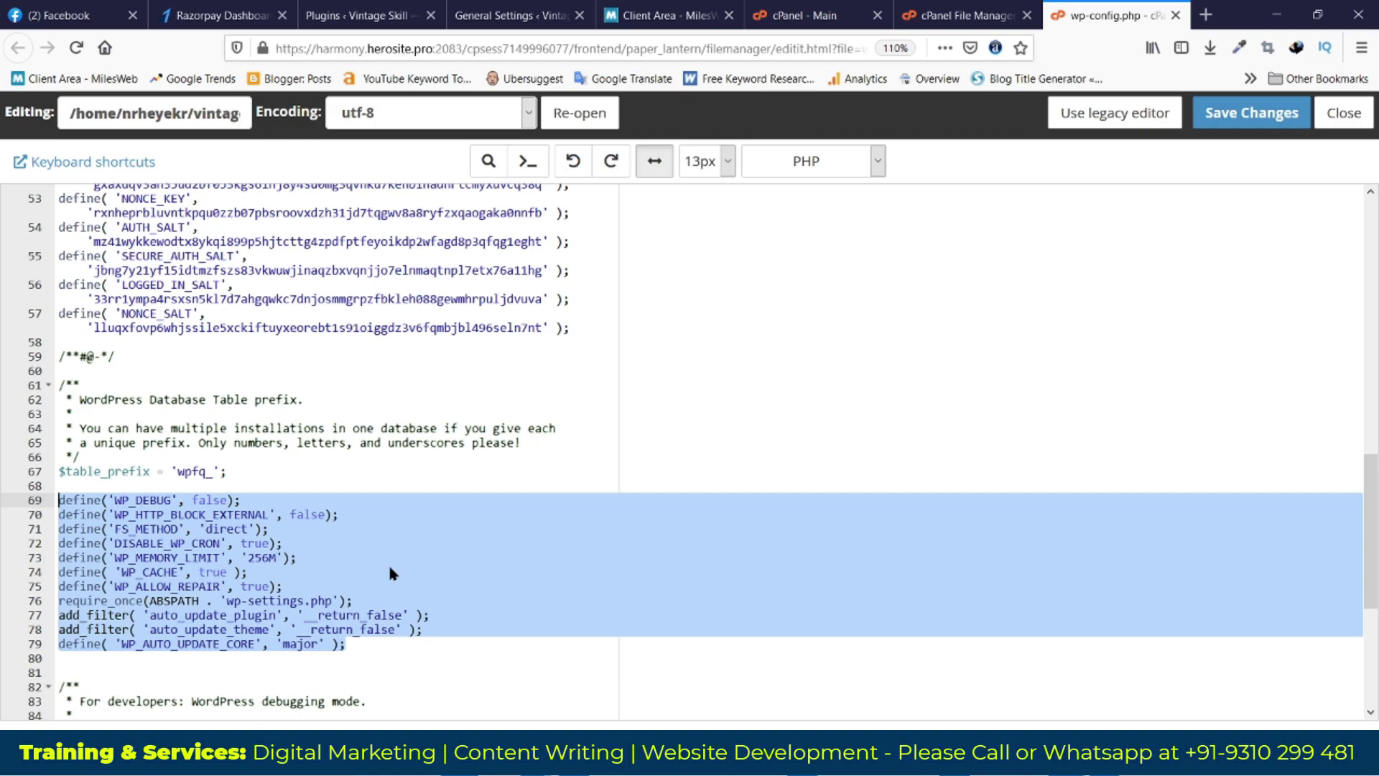
drag(352, 650, 51, 500)
key(ctrl+c)
key(Delete)
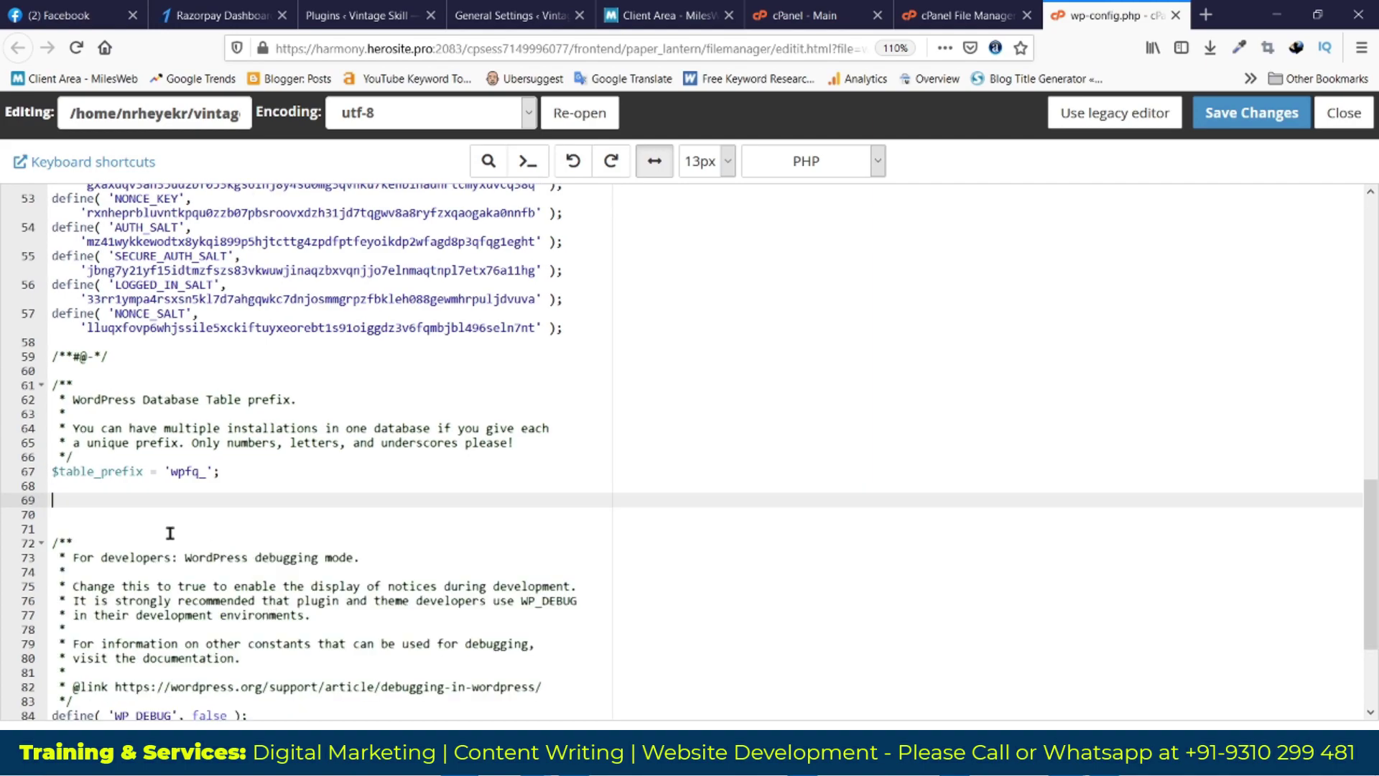
key(ctrl+v)
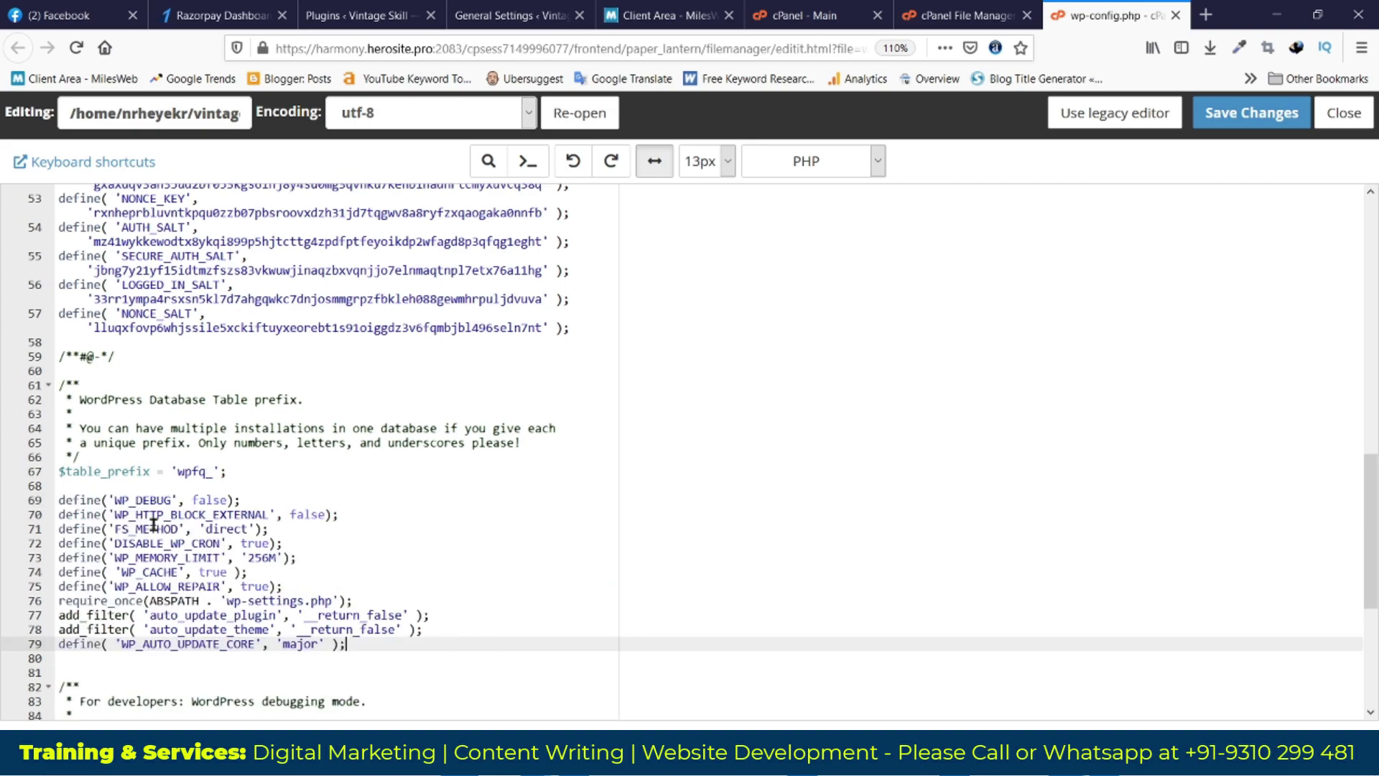
- Save the changes to wp-config.php
click(311, 558)
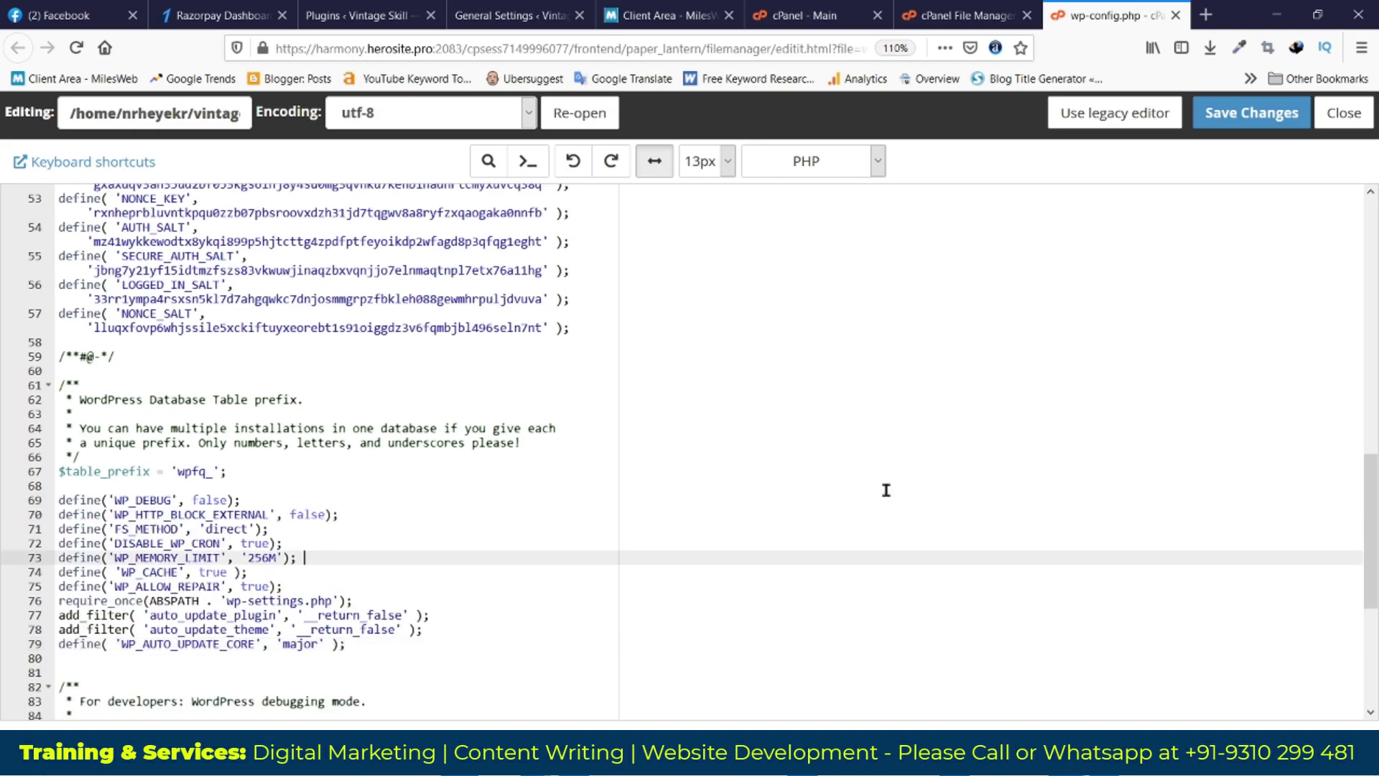
click(1241, 121)
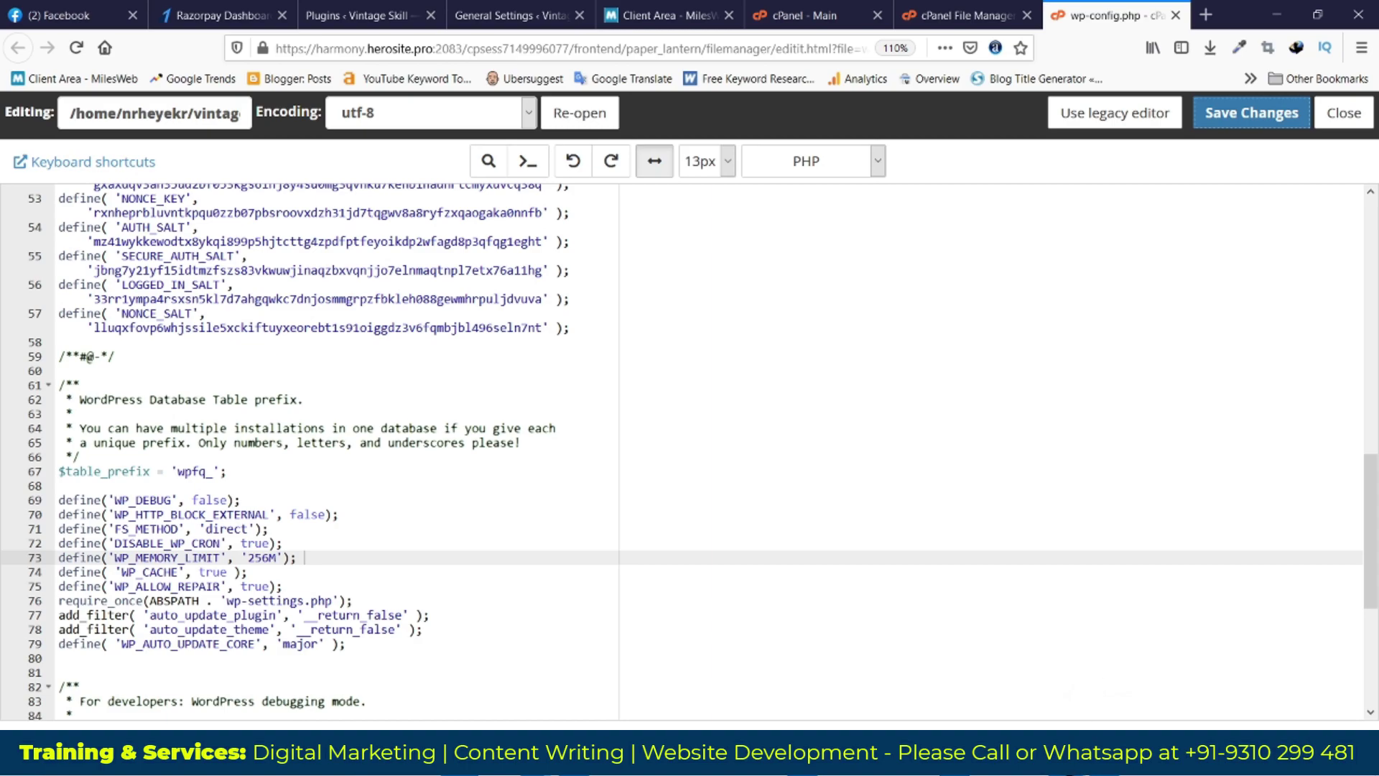
- Switch from the PowerPoint slide show to Firefox and open the WordPress site's list of installed plugins
click(1104, 712)
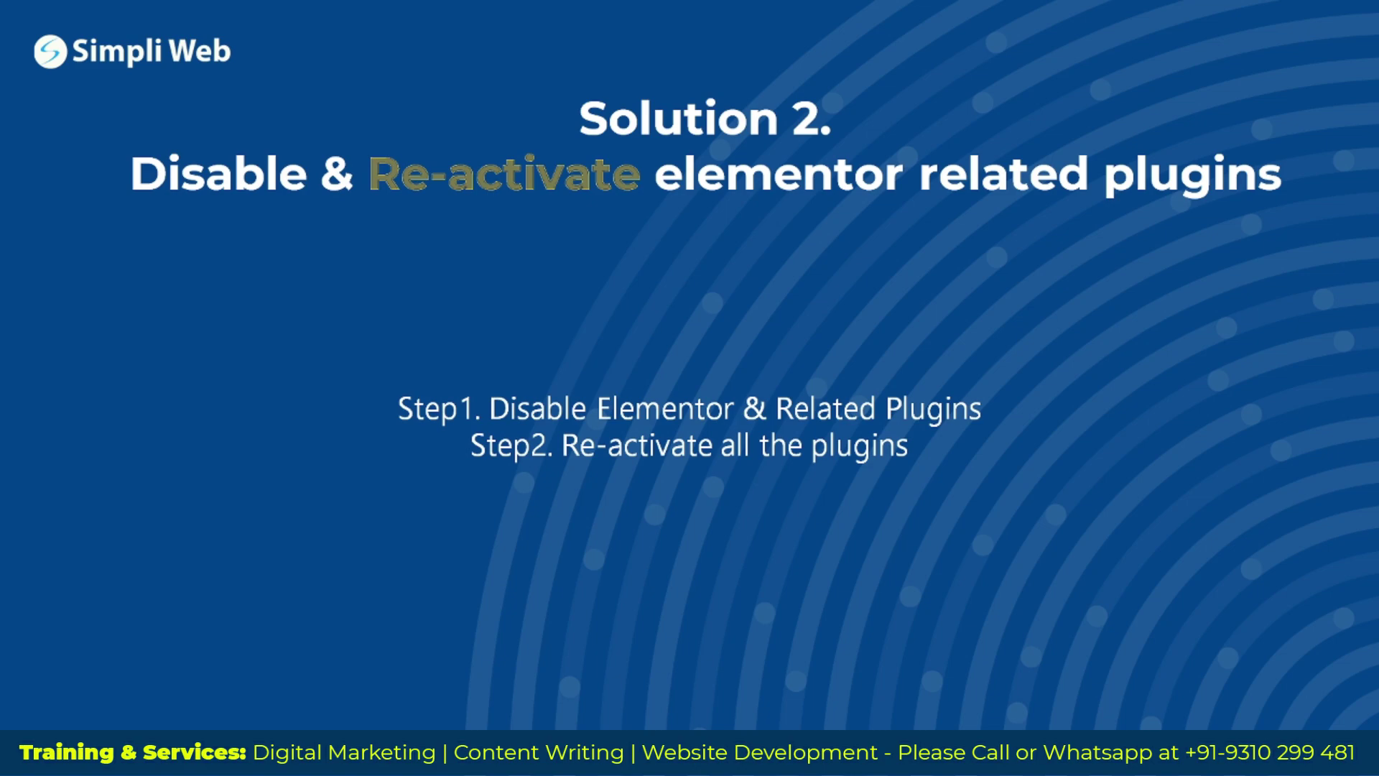
key(alt+Tab)
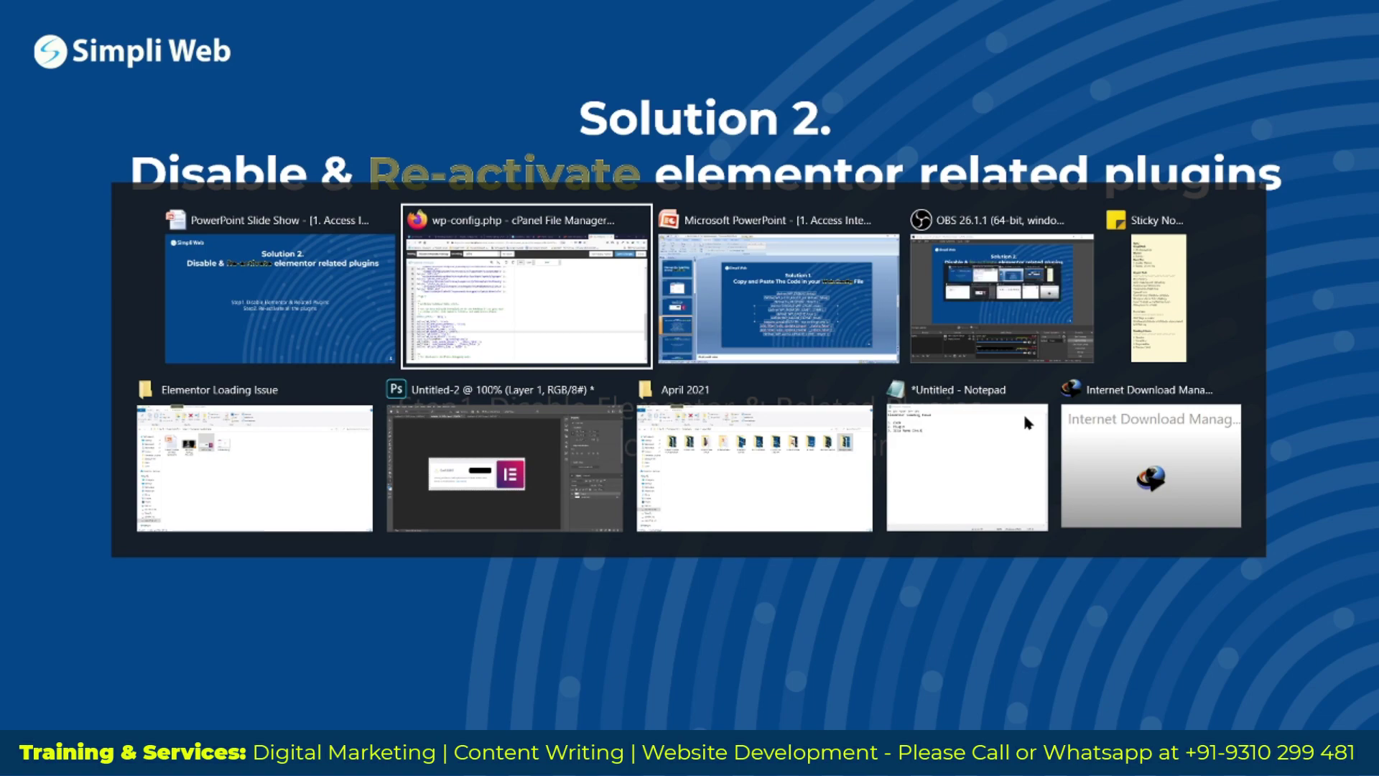
key(alt+Tab)
key(alt+Tab)
key(alt+Tab)
key(alt+Tab)
key(alt+Tab)
key(alt+Tab)
key(alt+Tab)
key(alt+Tab)
key(alt+Tab)
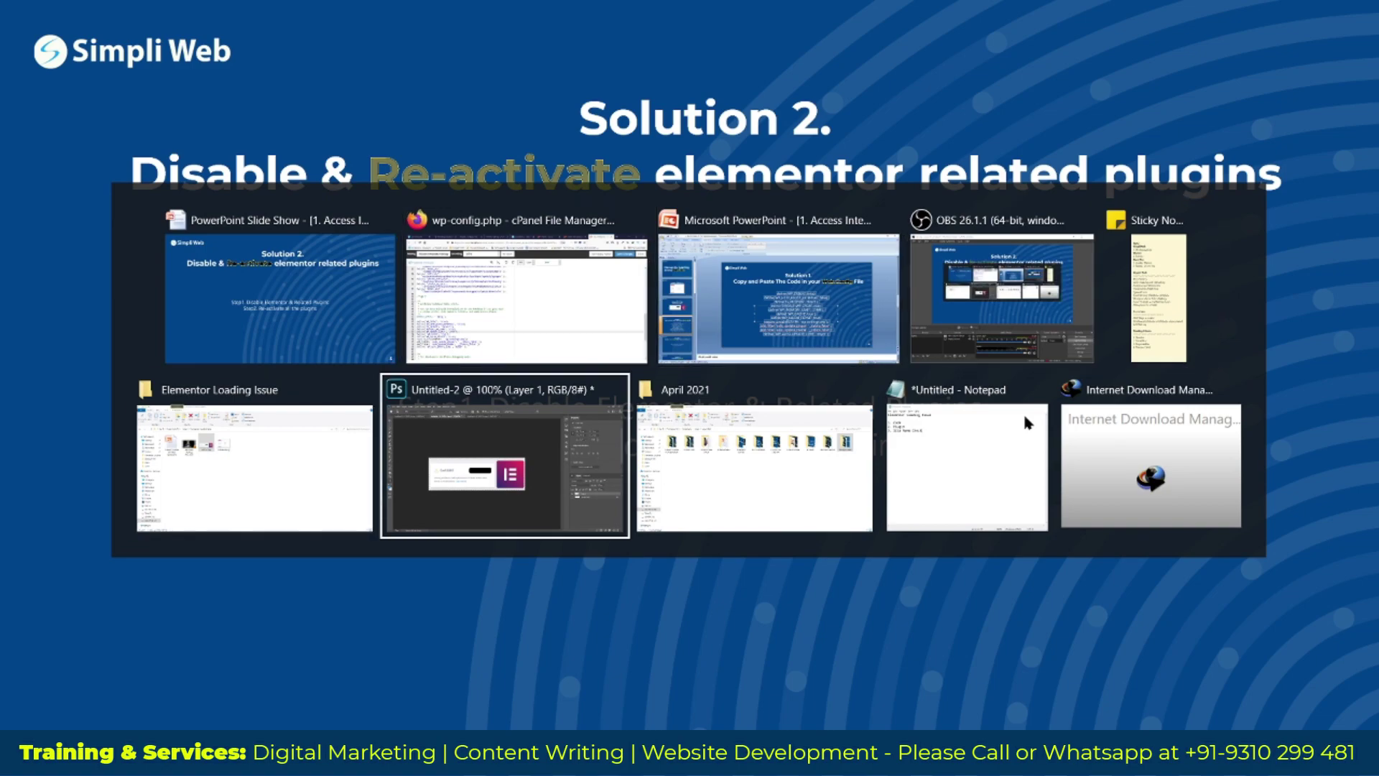
key(alt+Tab)
mouse_move(108, 522)
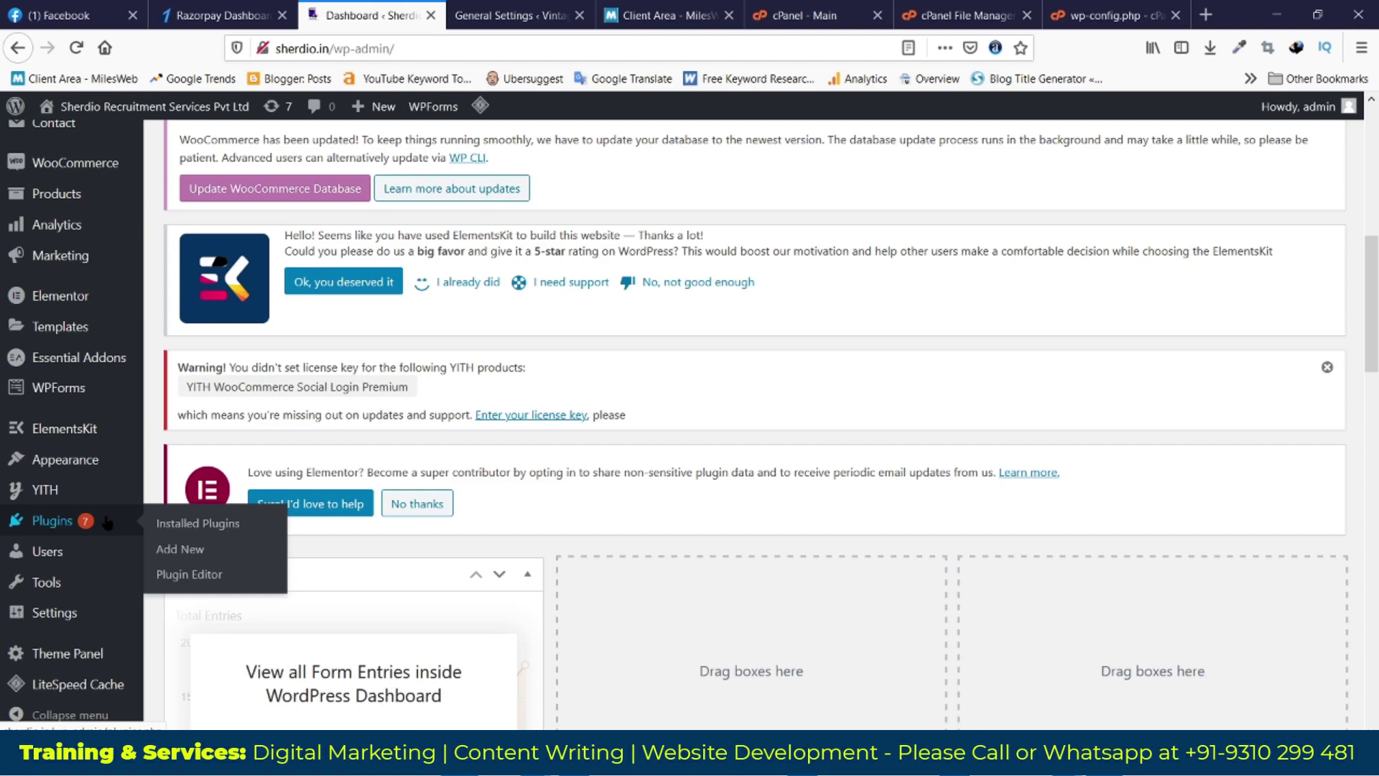
click(238, 530)
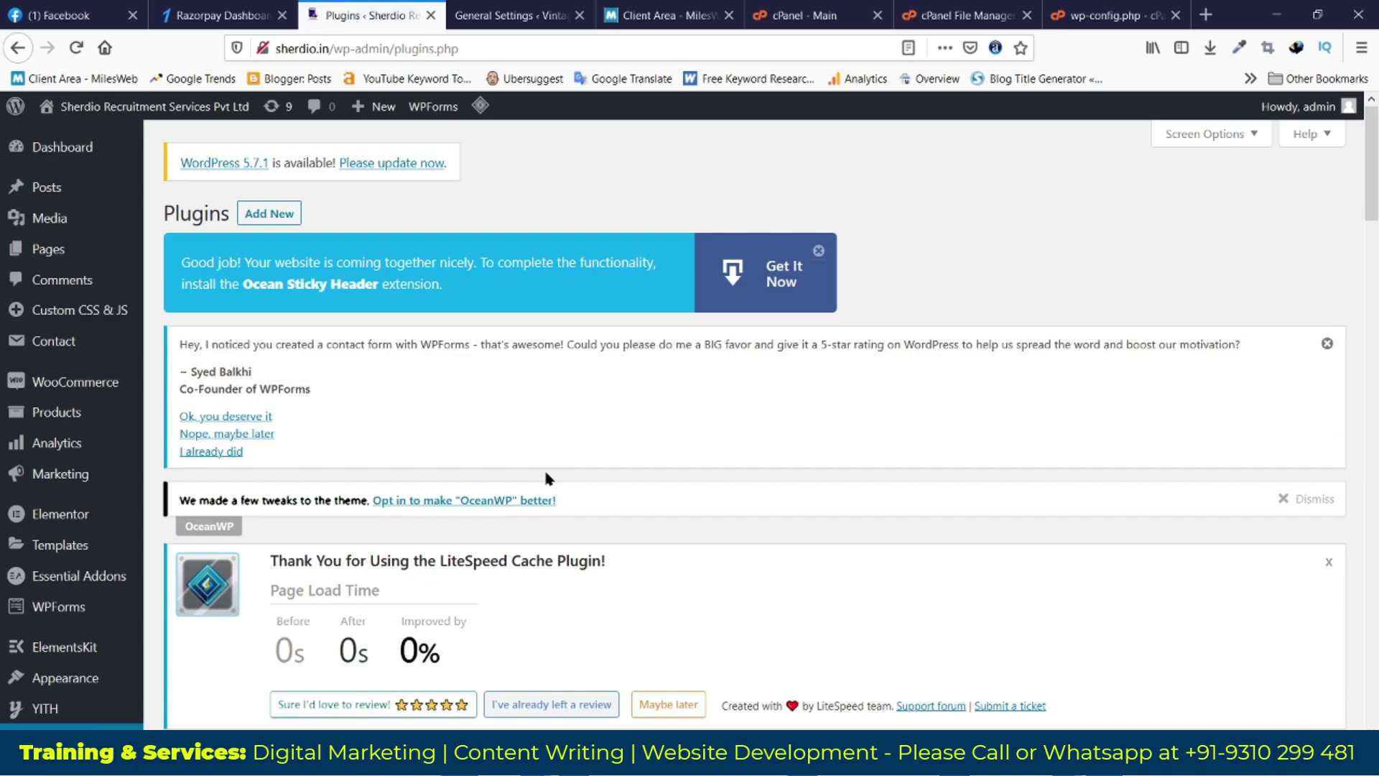
- Select the Elementor, Elementor Pro, ElementsKit Lite and Essential Addons for Elementor plugins
scroll(882, 531, down, 7)
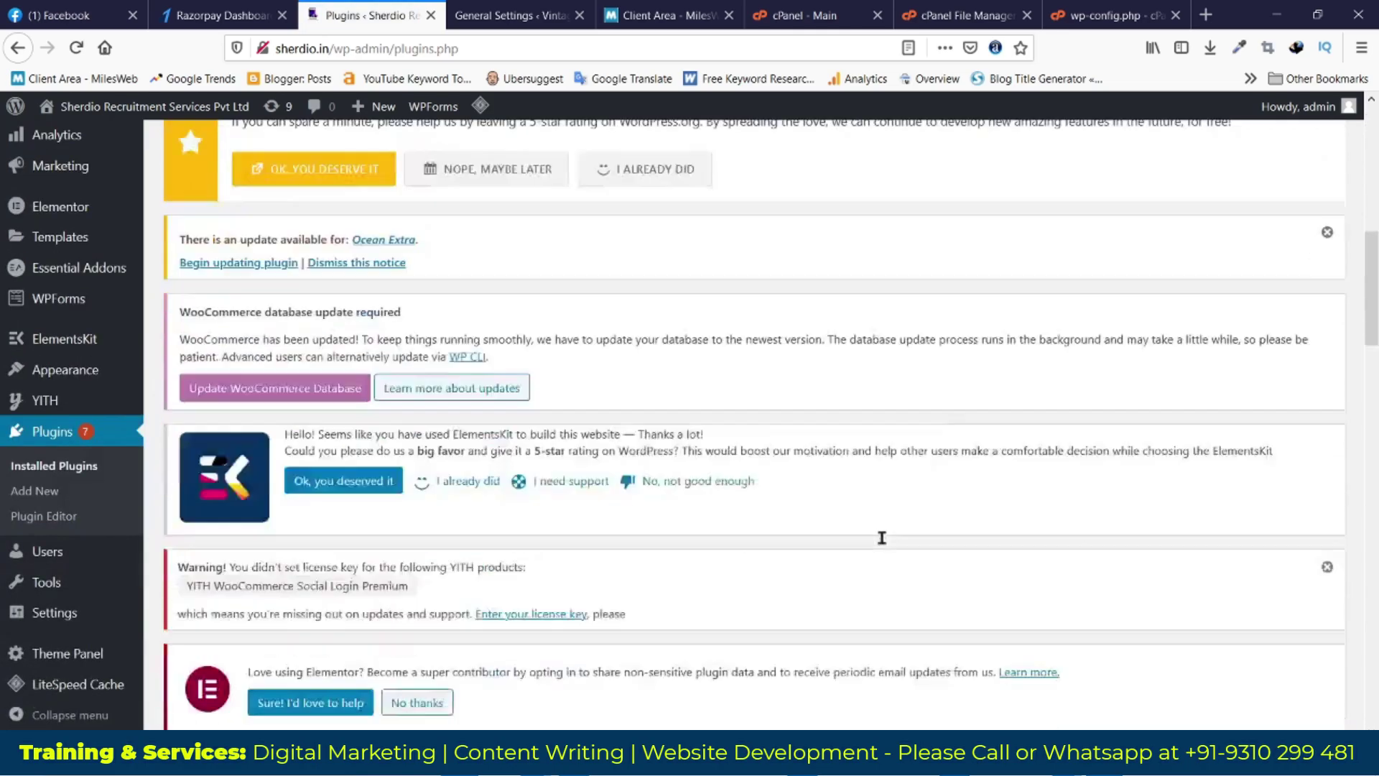
scroll(882, 537, down, 10)
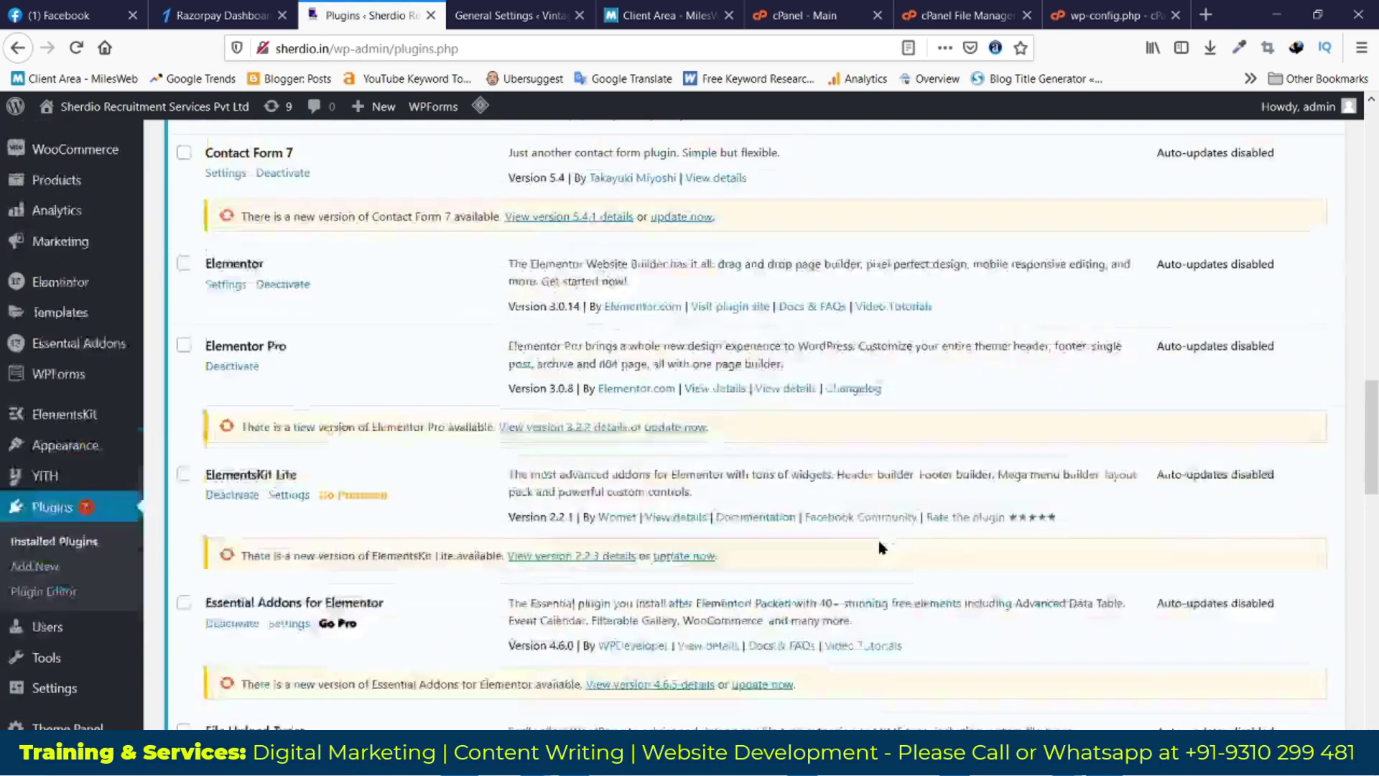
scroll(882, 548, up, 2)
click(182, 379)
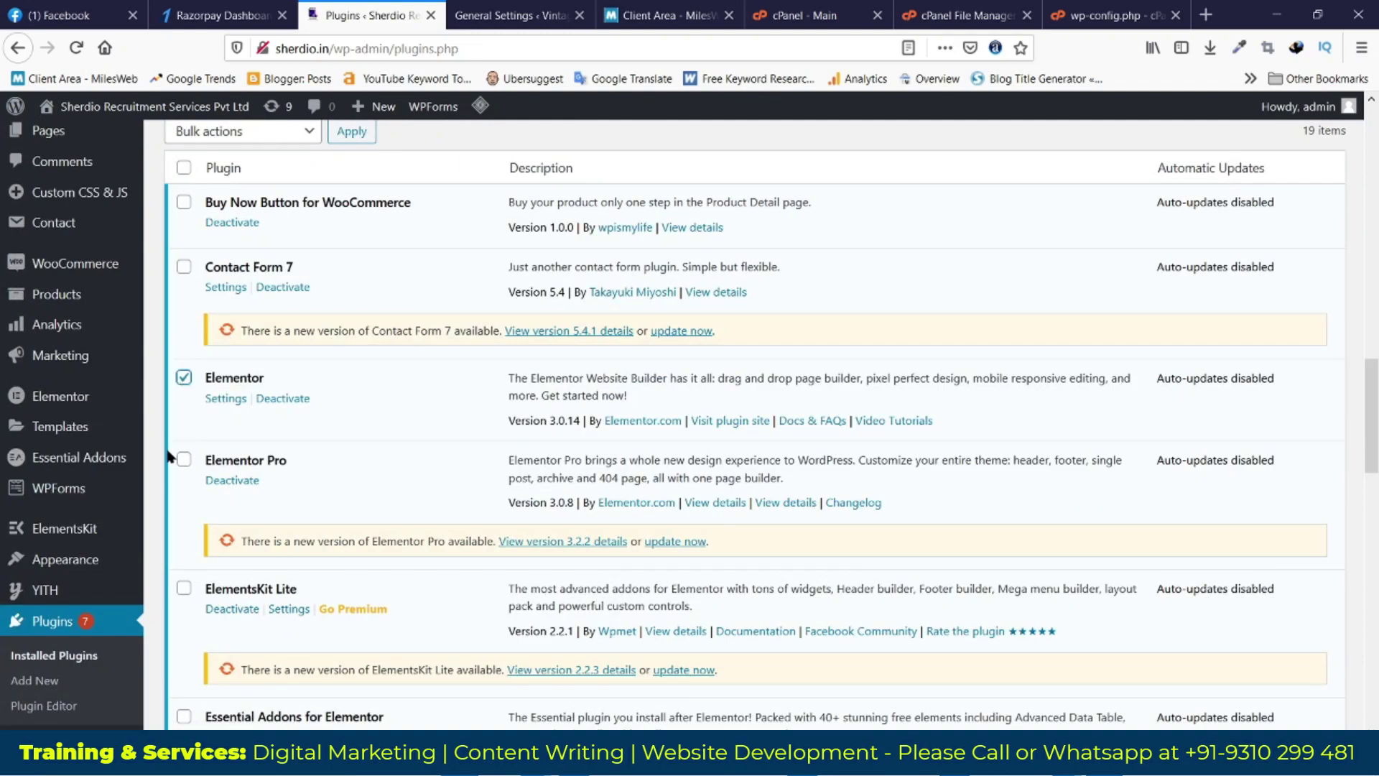
click(181, 460)
scroll(178, 465, down, 1)
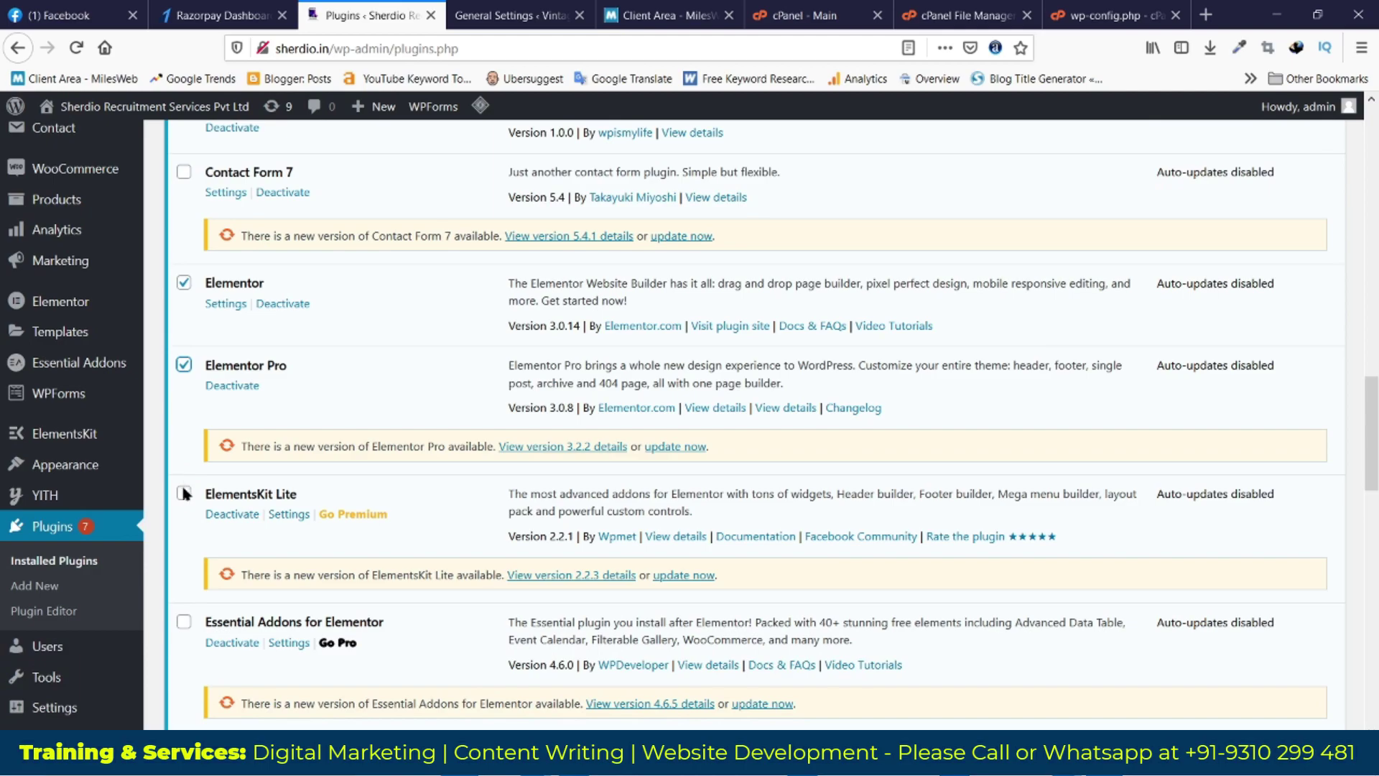
click(184, 493)
click(183, 621)
- Set the bulk action for the selected plugins to Deactivate, and switch it to Activate
scroll(266, 600, up, 7)
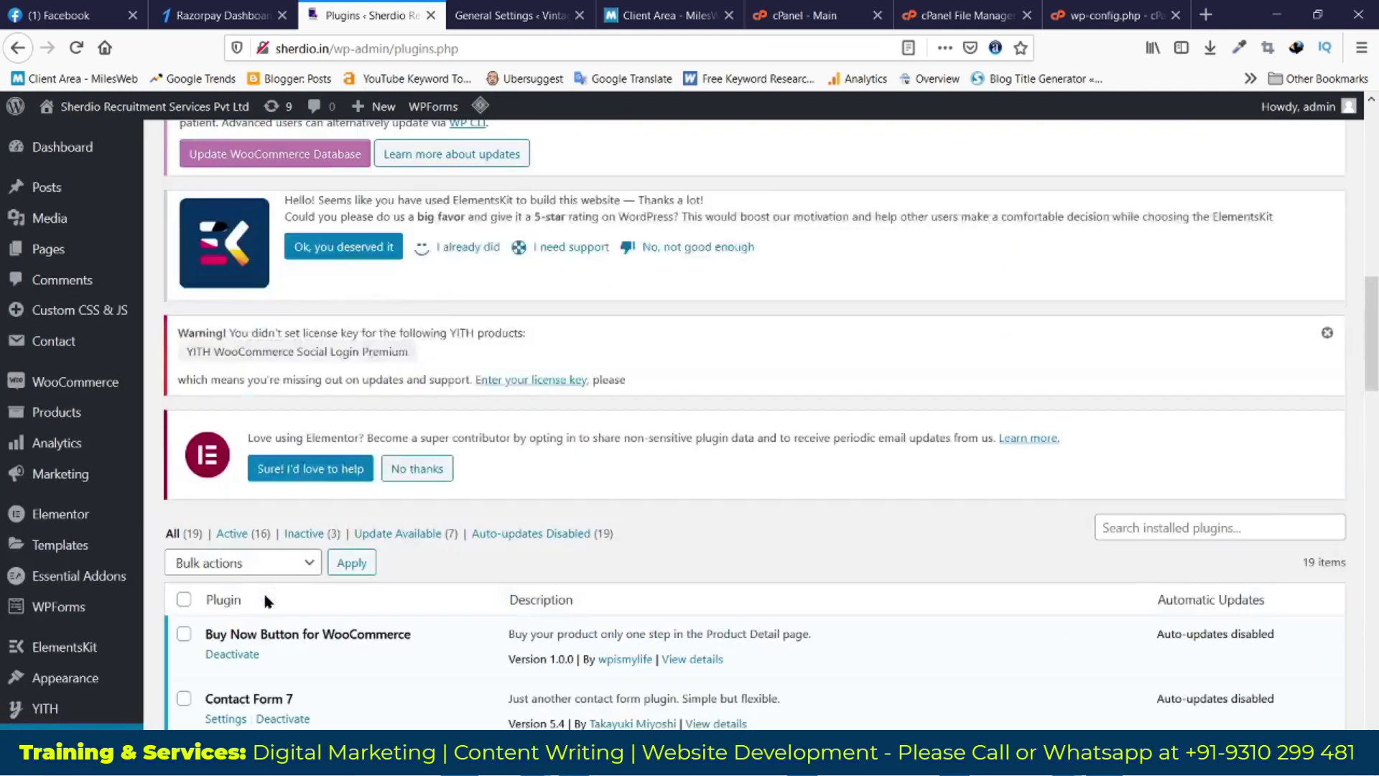
scroll(242, 456, down, 2)
click(231, 417)
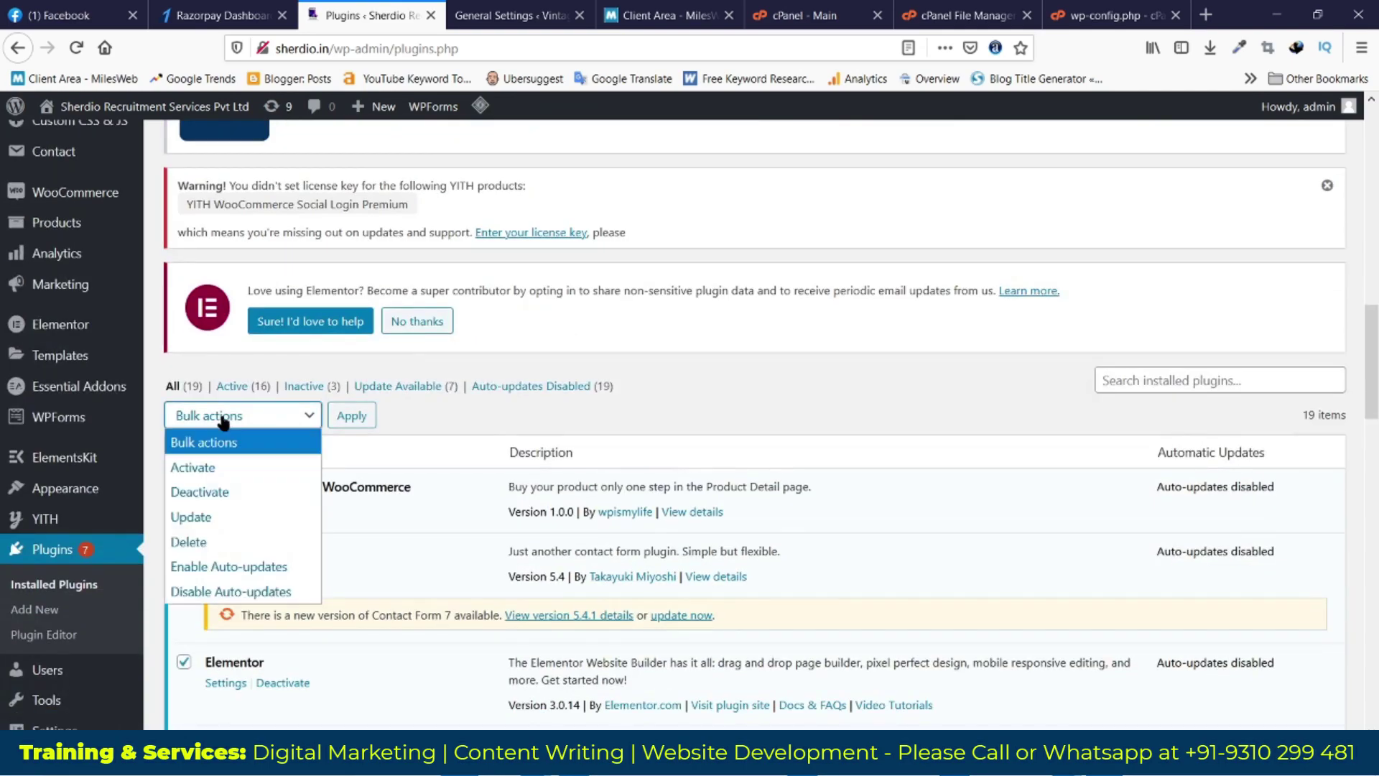
click(225, 493)
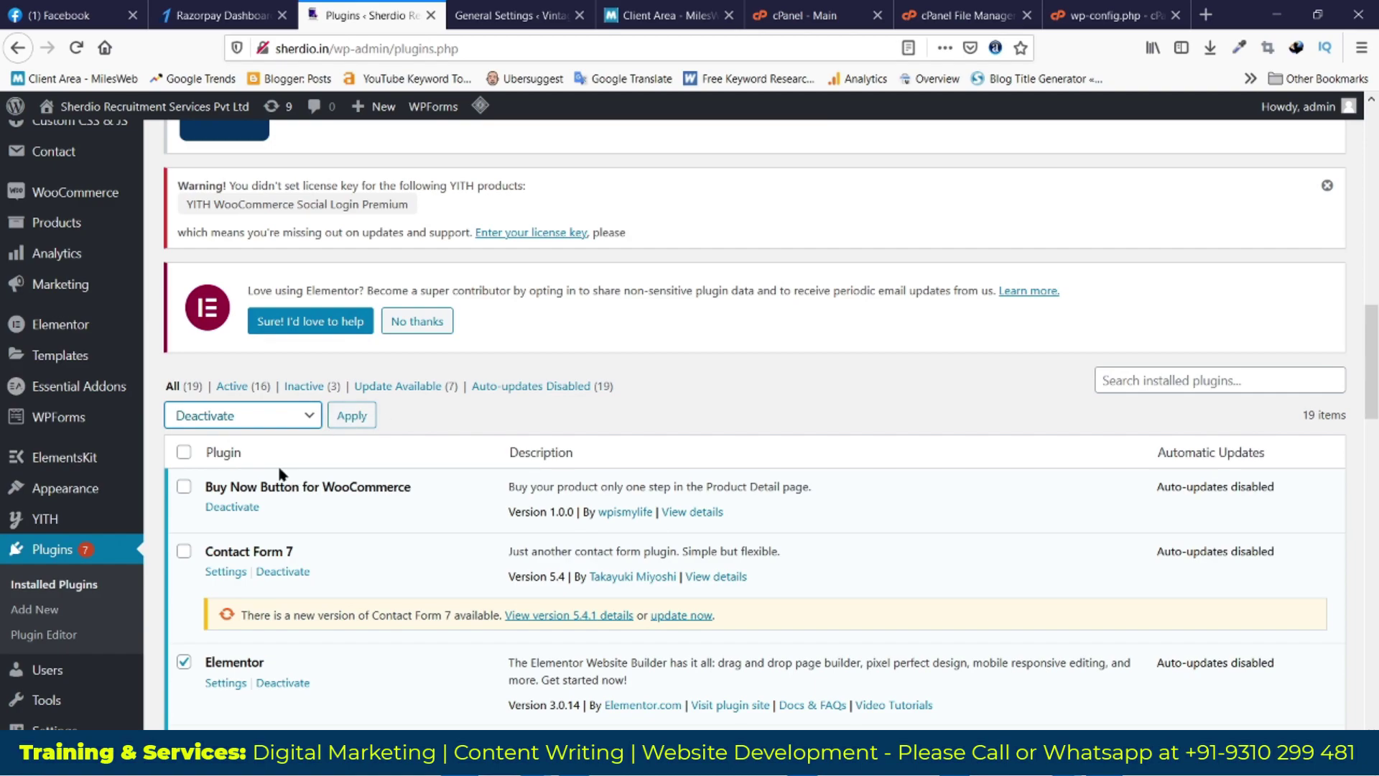
click(270, 418)
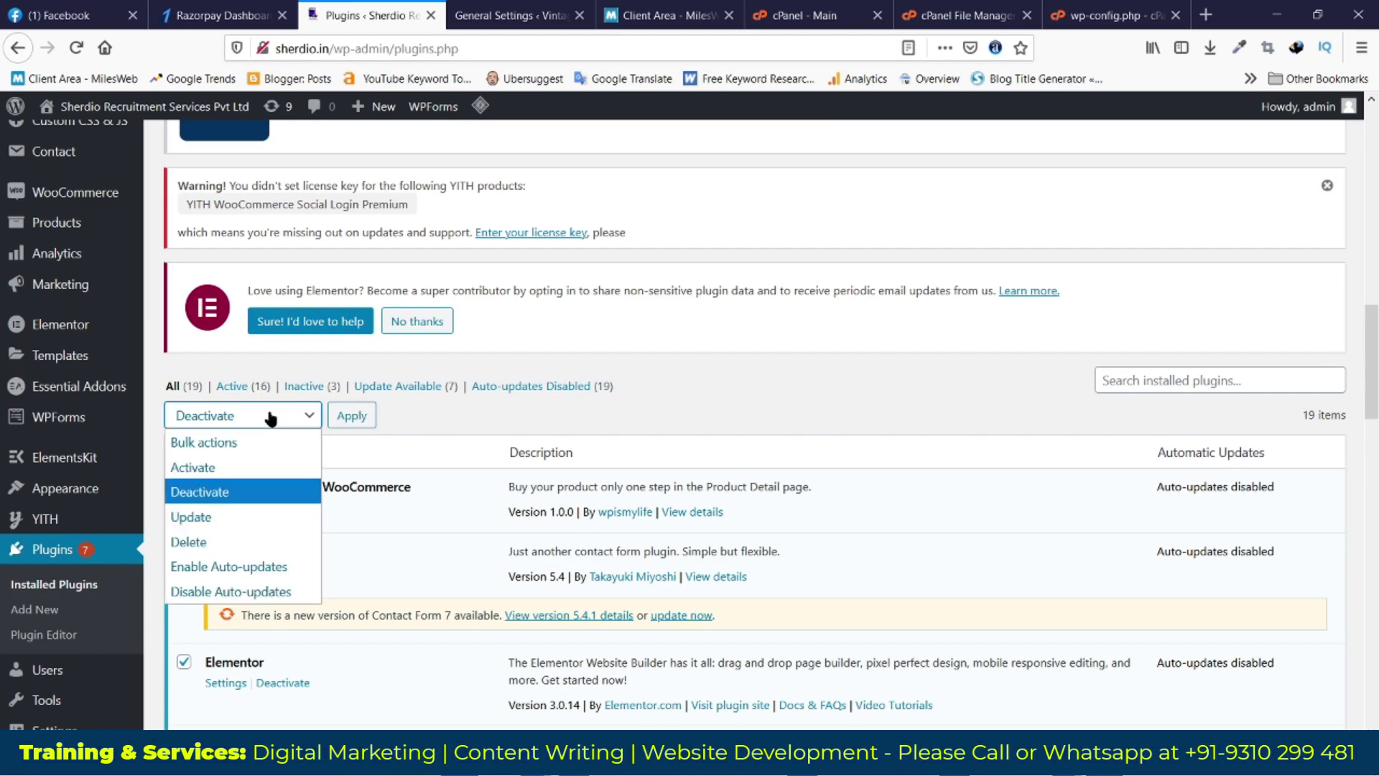
click(244, 467)
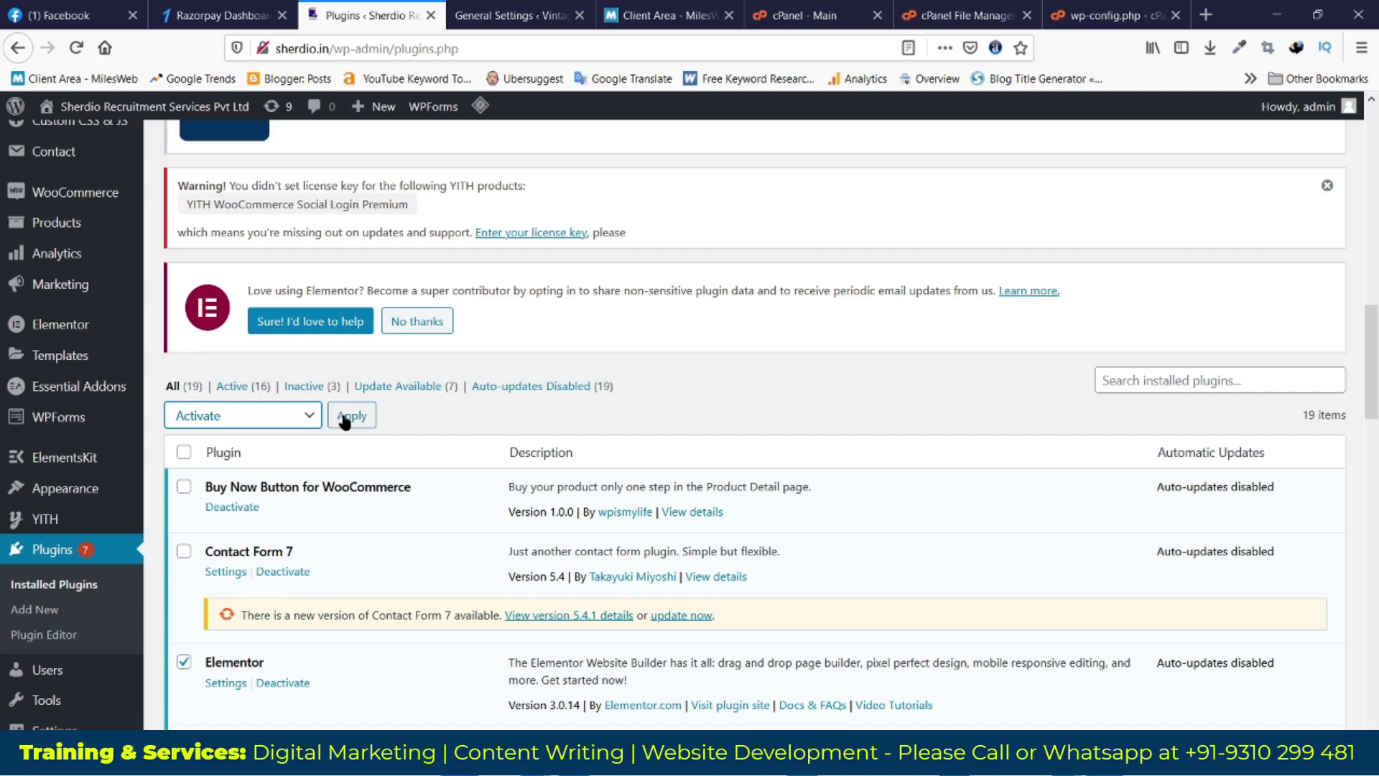
- Set the bulk action back to Deactivate, and deselect and reselect the Elementor and Elementor Pro plugins
scroll(514, 444, down, 3)
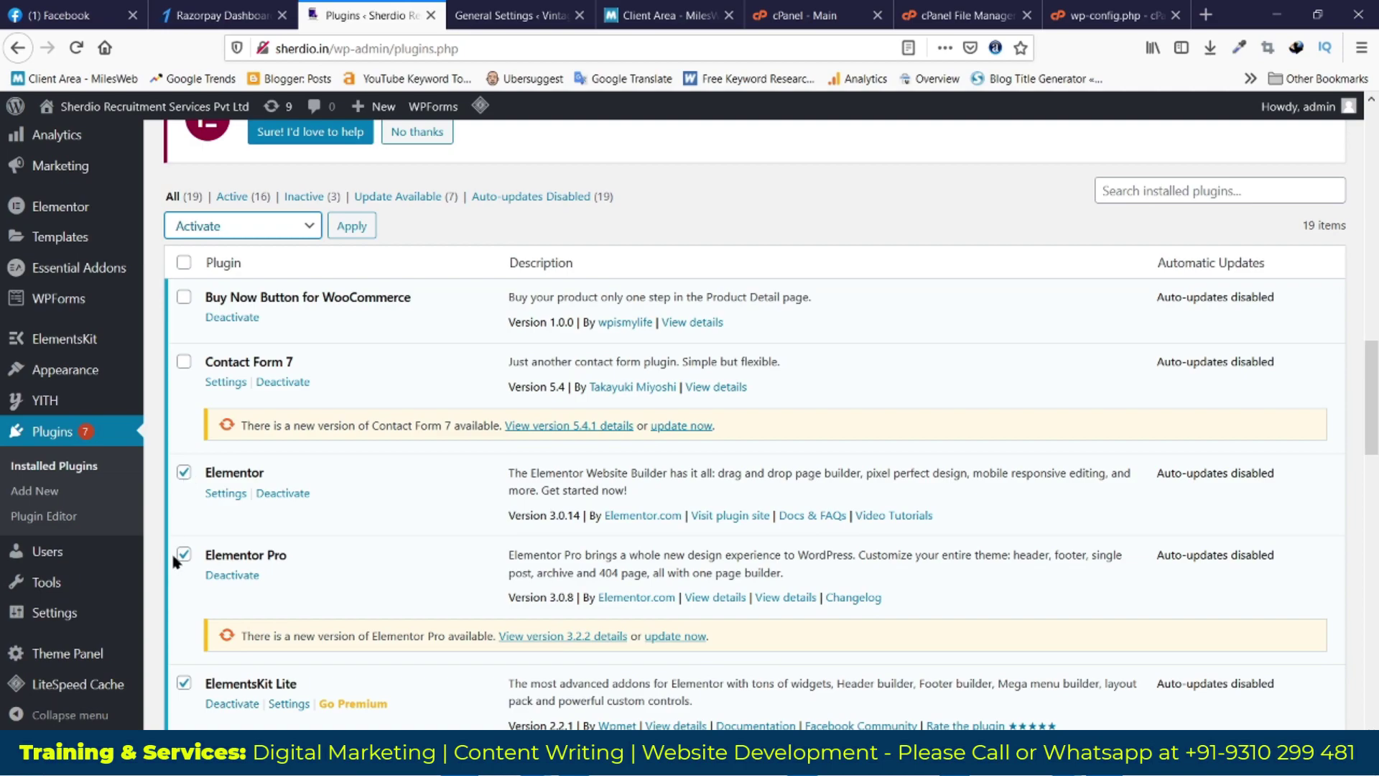
click(224, 226)
click(214, 298)
click(184, 473)
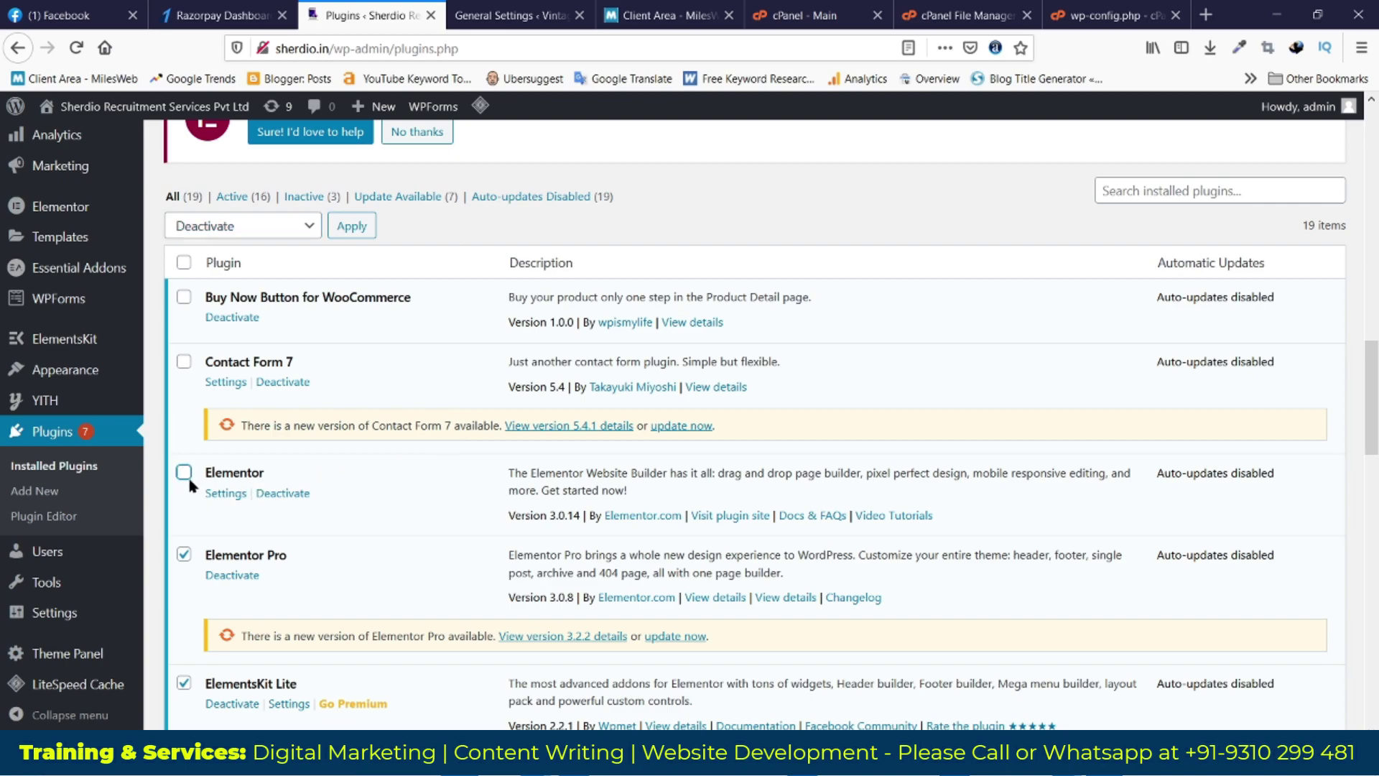
click(184, 473)
click(184, 554)
click(184, 555)
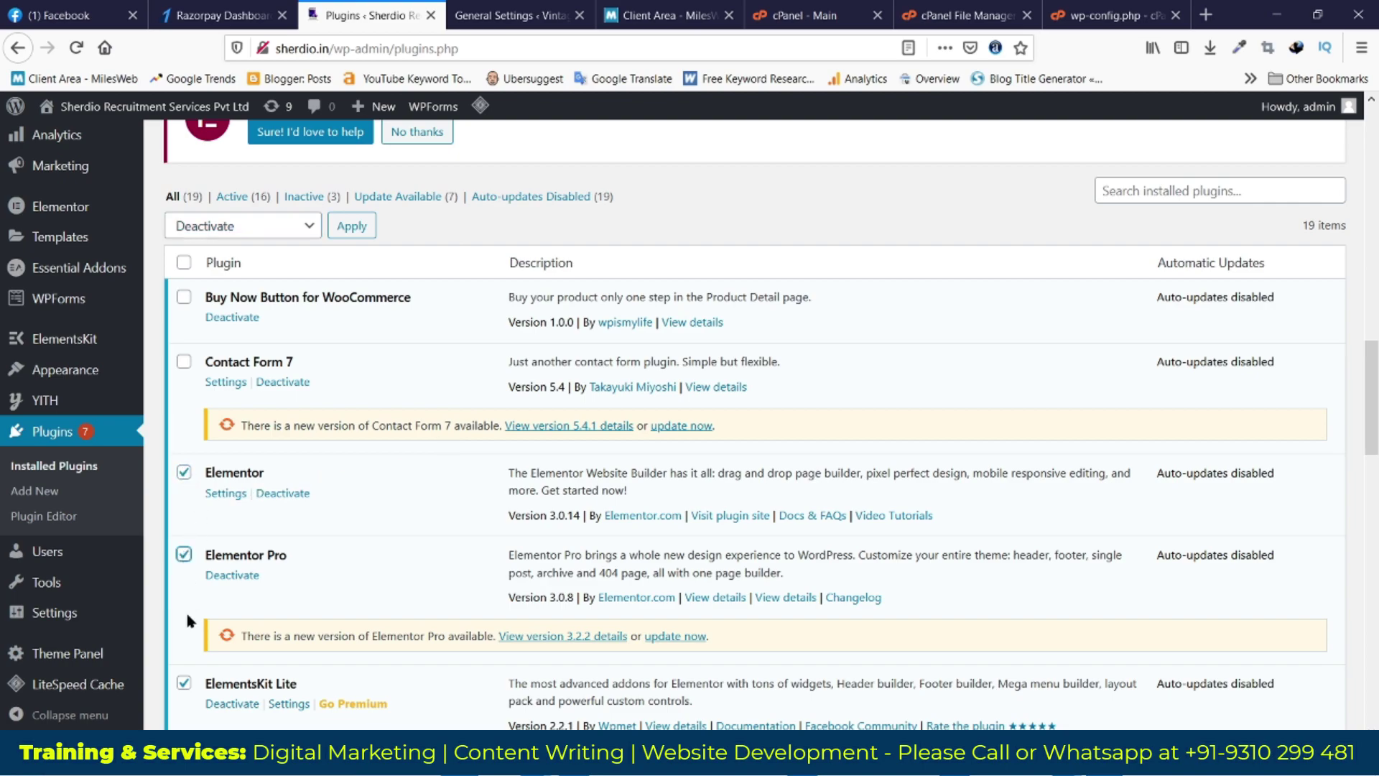
- Set the bulk action for the selected plugins to Activate and switch back to the PowerPoint slide show
click(274, 236)
click(261, 277)
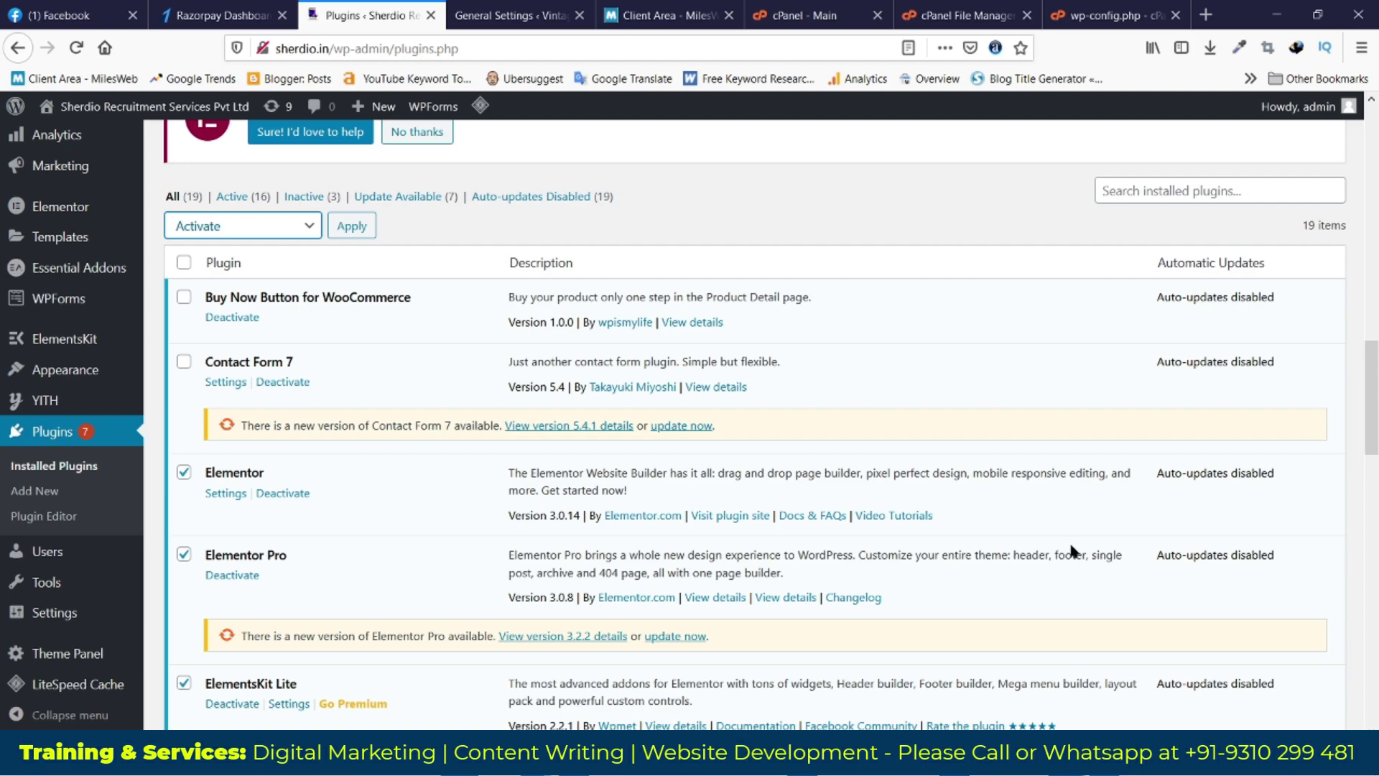
key(alt+Tab)
key(alt+Tab)
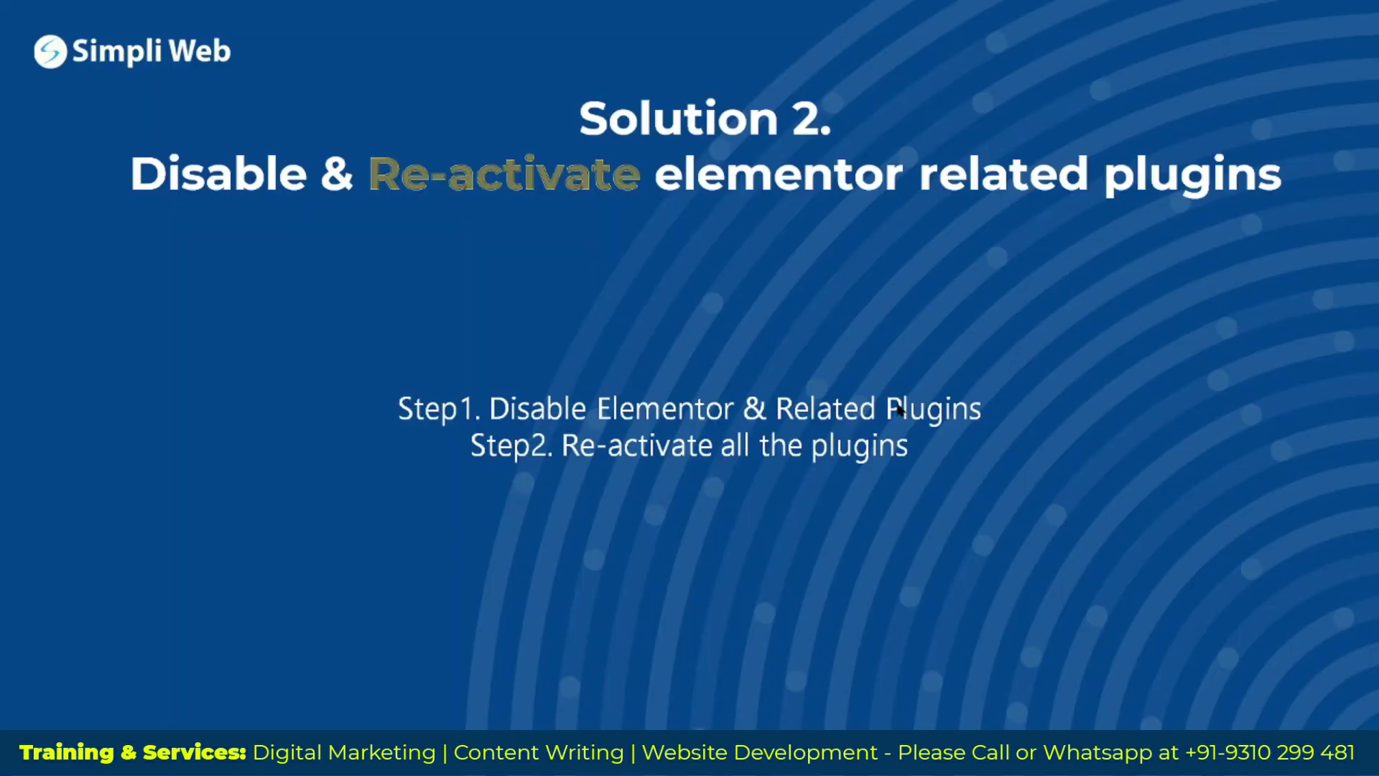